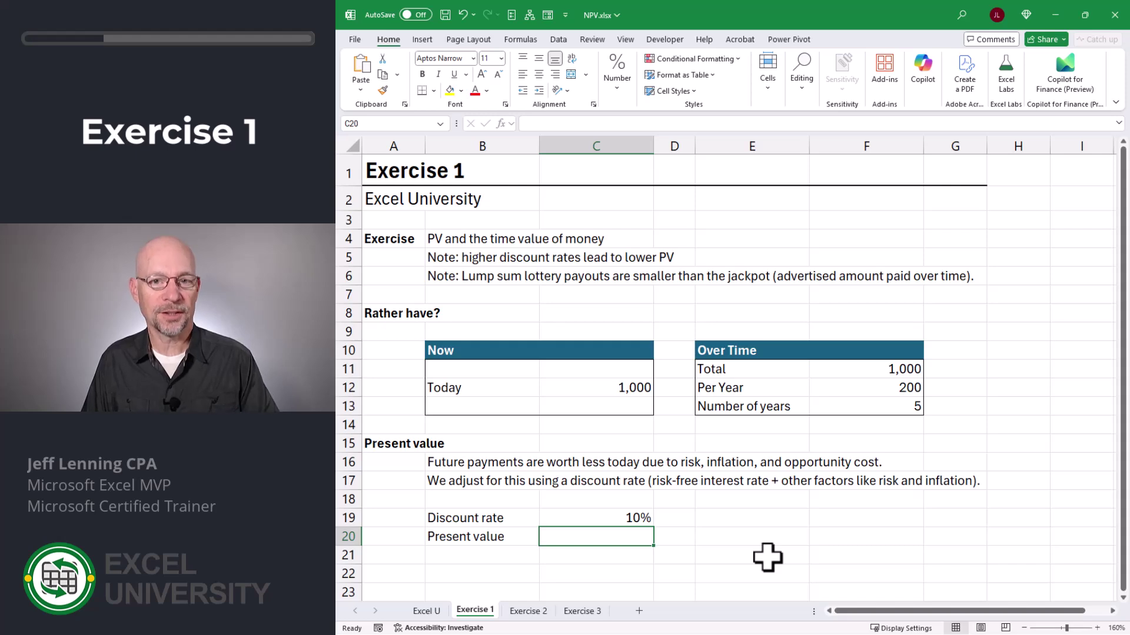
Step: Enter =PV(C19,F13,F12) in C20, giving a present value of ($758.16)
{"action": "key", "text": "Up"}
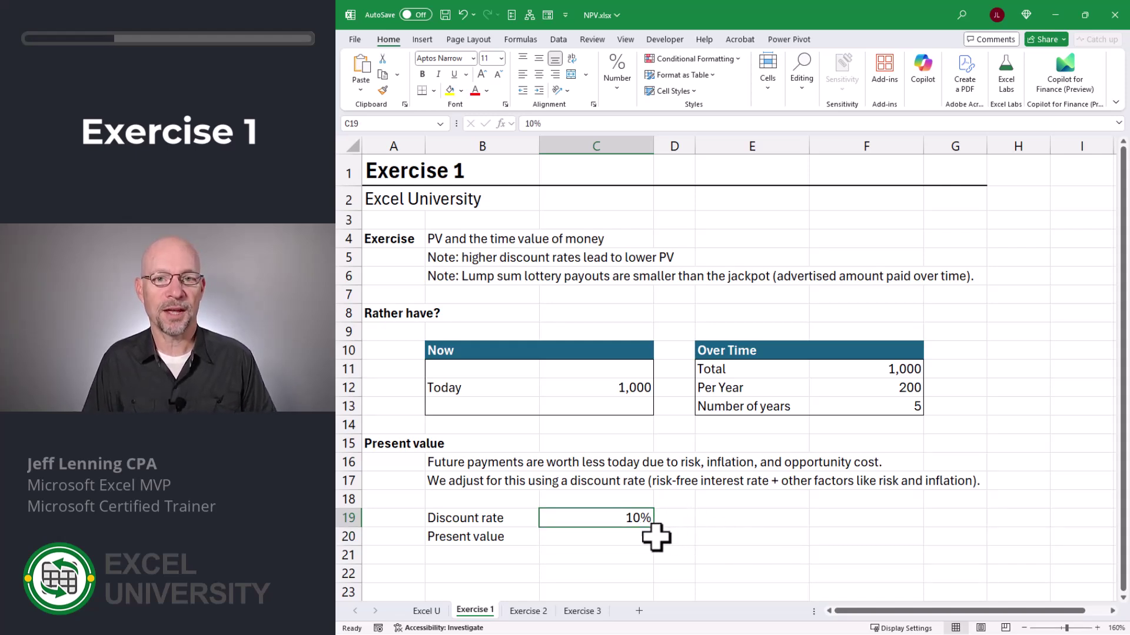
{"action": "left_click", "coordinate": [615, 536]}
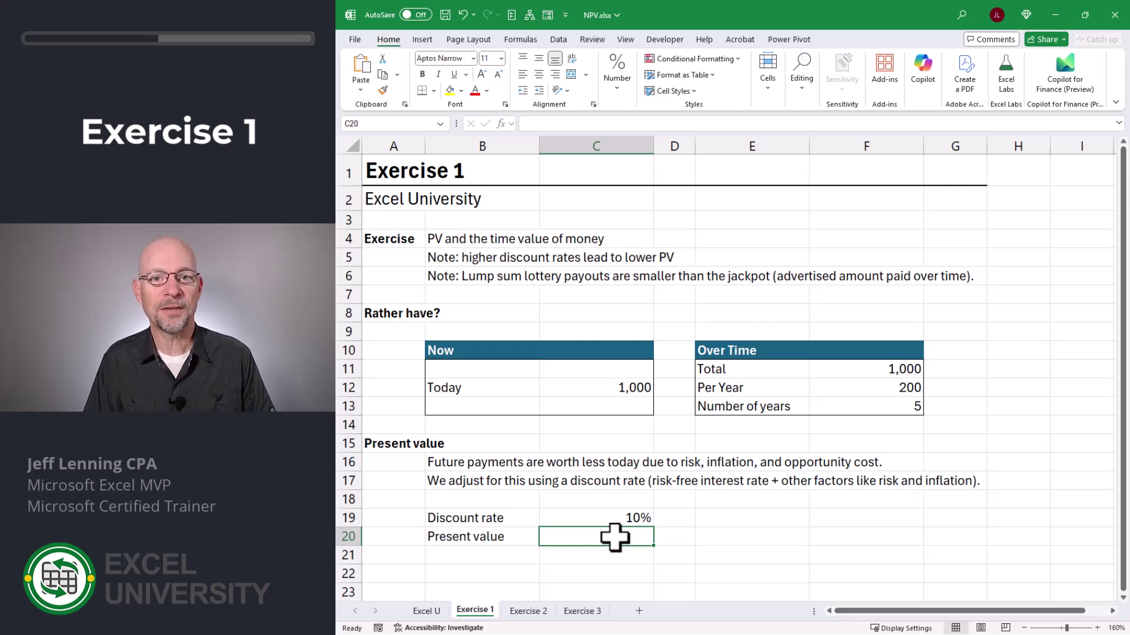
{"action": "type", "text": "=pv"}
{"action": "key", "text": "Tab"}
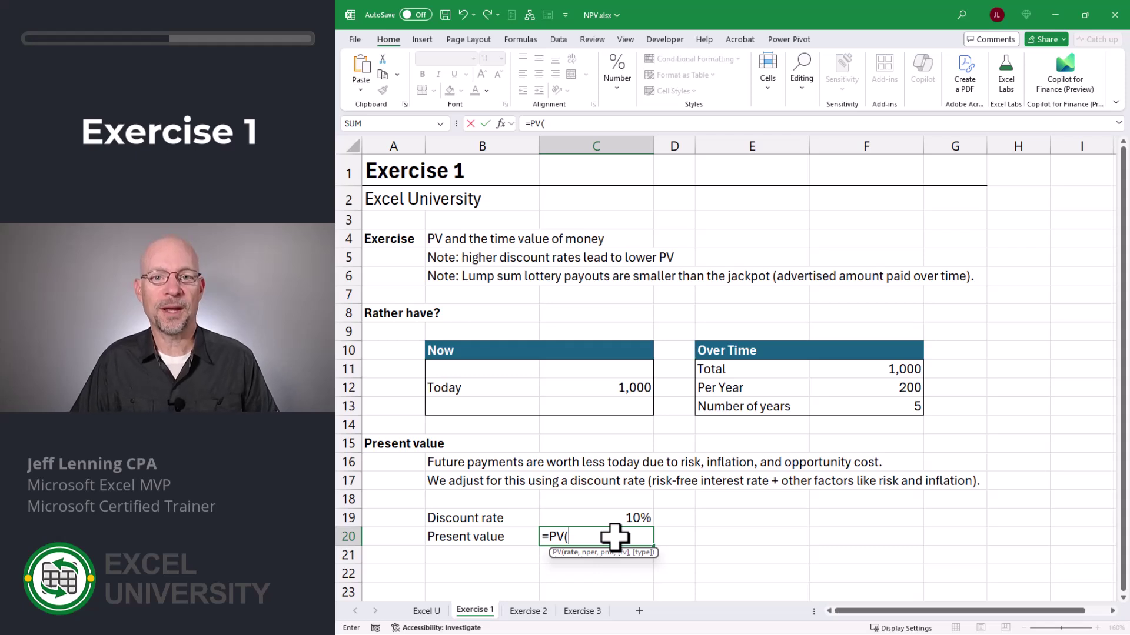
{"action": "key", "text": "Up"}
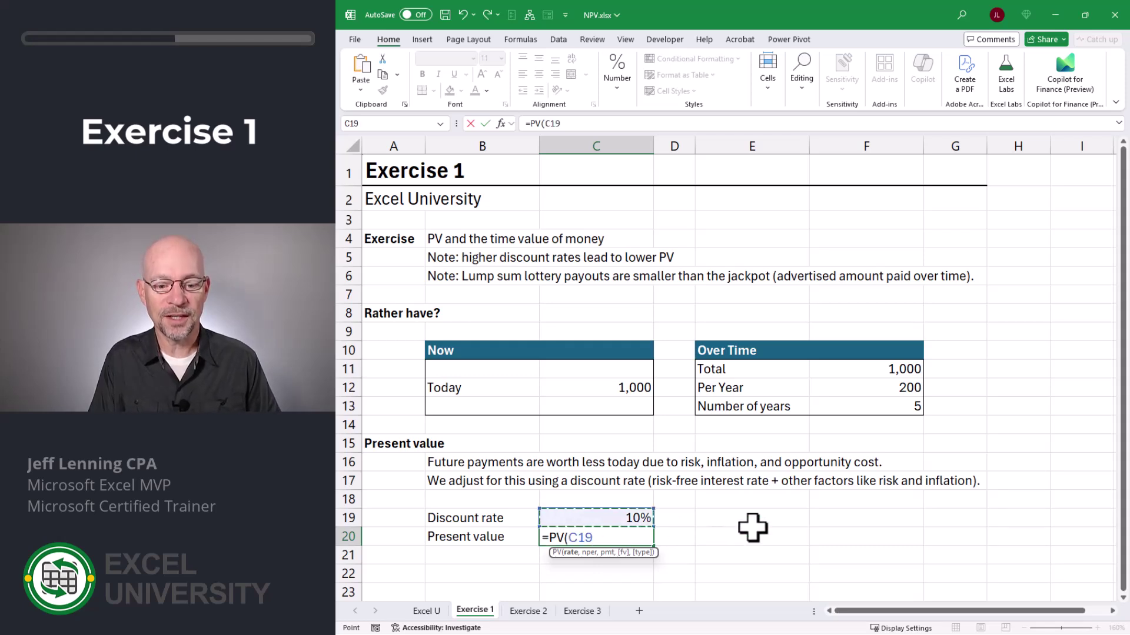
{"action": "type", "text": ","}
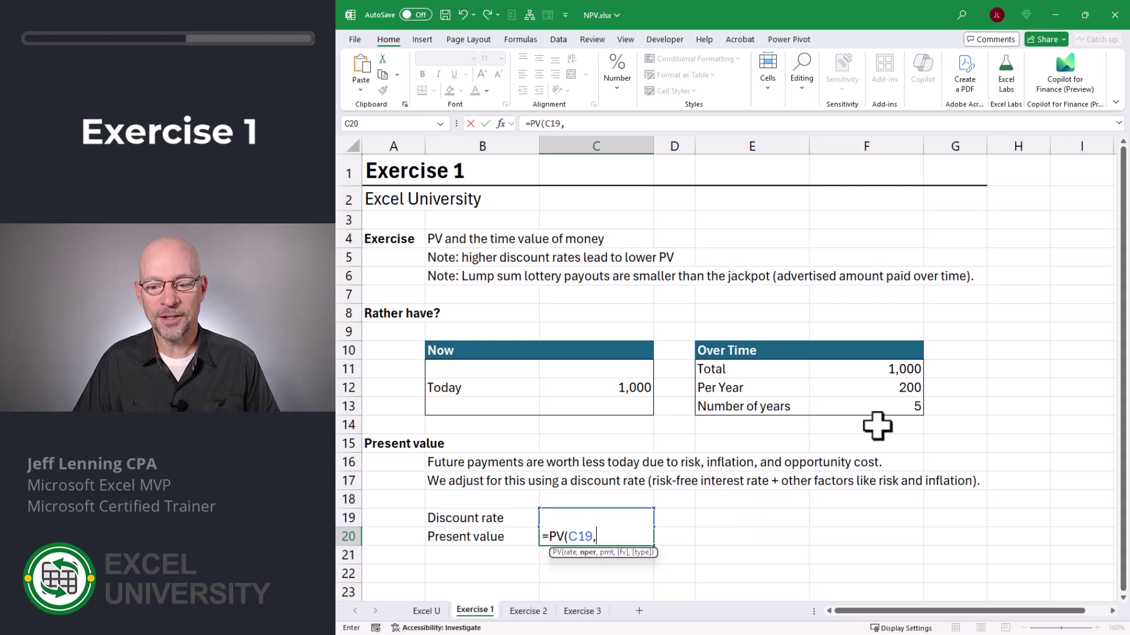
{"action": "left_click", "coordinate": [887, 406]}
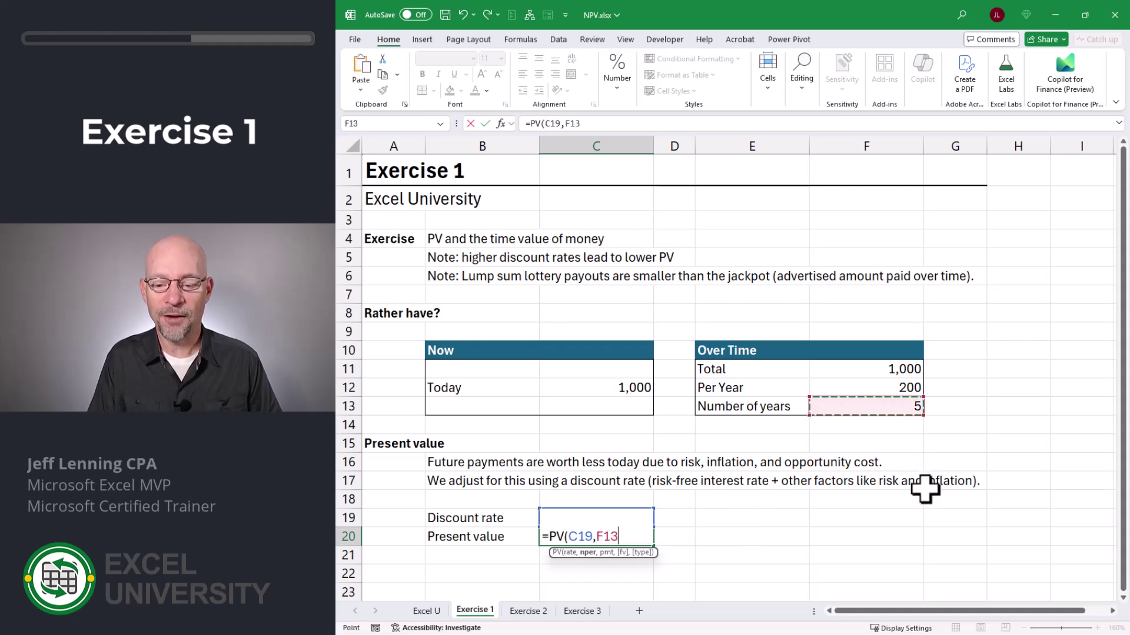
{"action": "type", "text": ","}
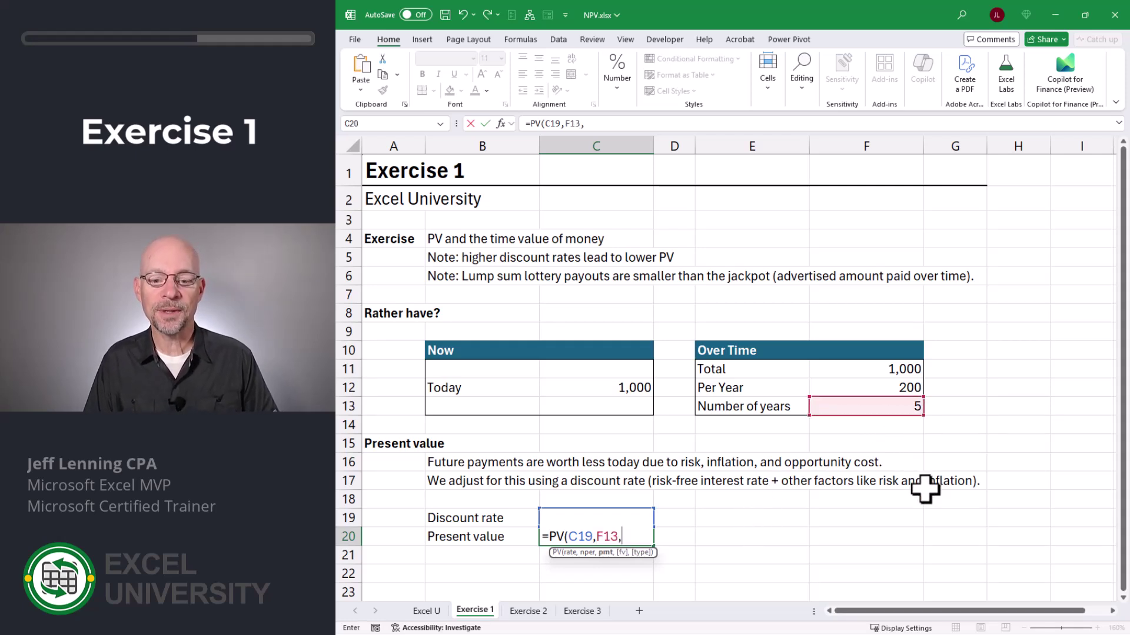
{"action": "left_click", "coordinate": [888, 387]}
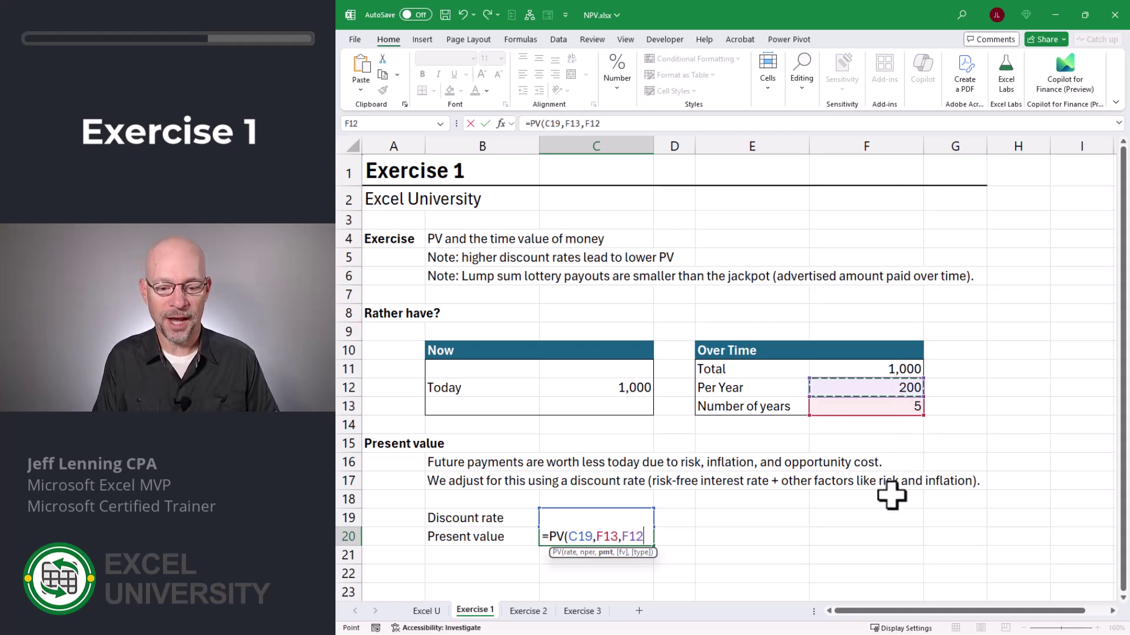
{"action": "type", "text": ")"}
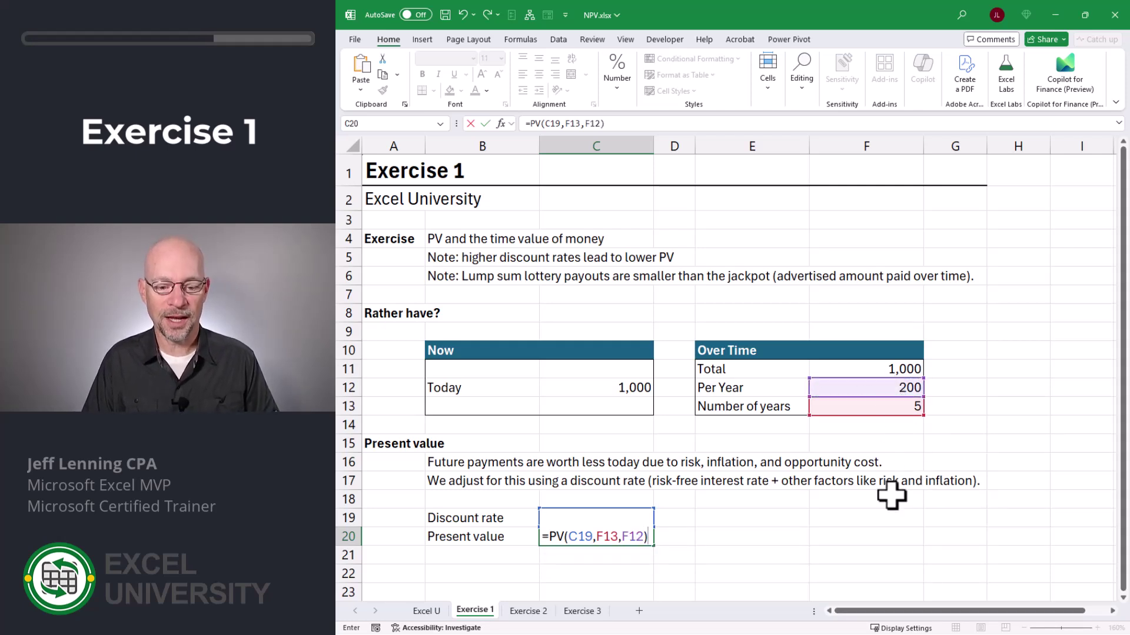
{"action": "key", "text": "Return"}
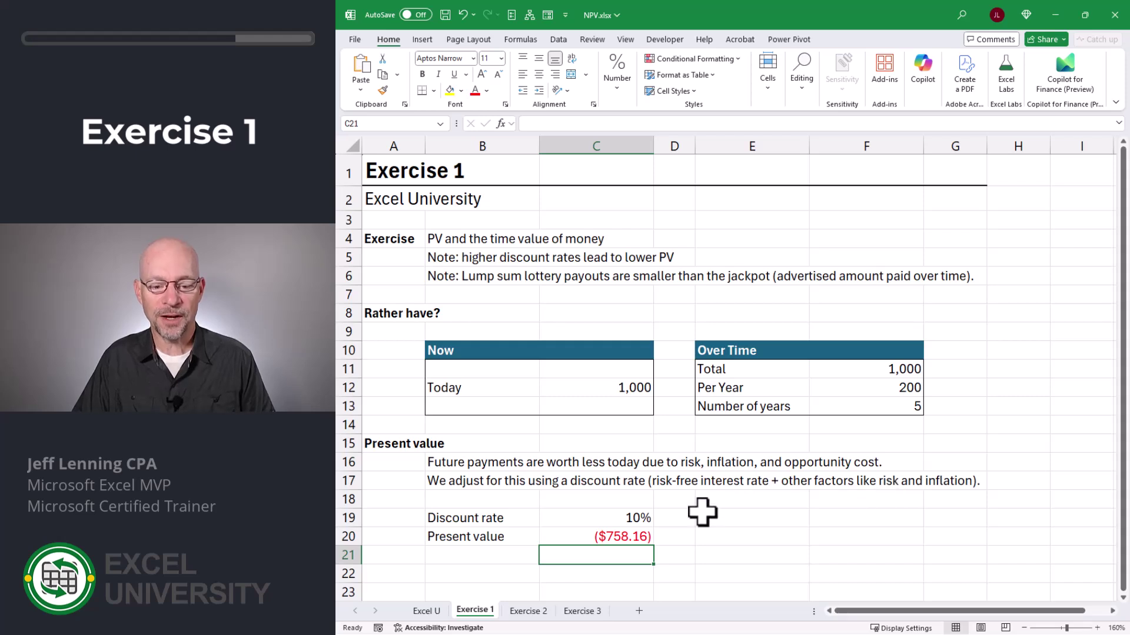
{"action": "left_click", "coordinate": [638, 535]}
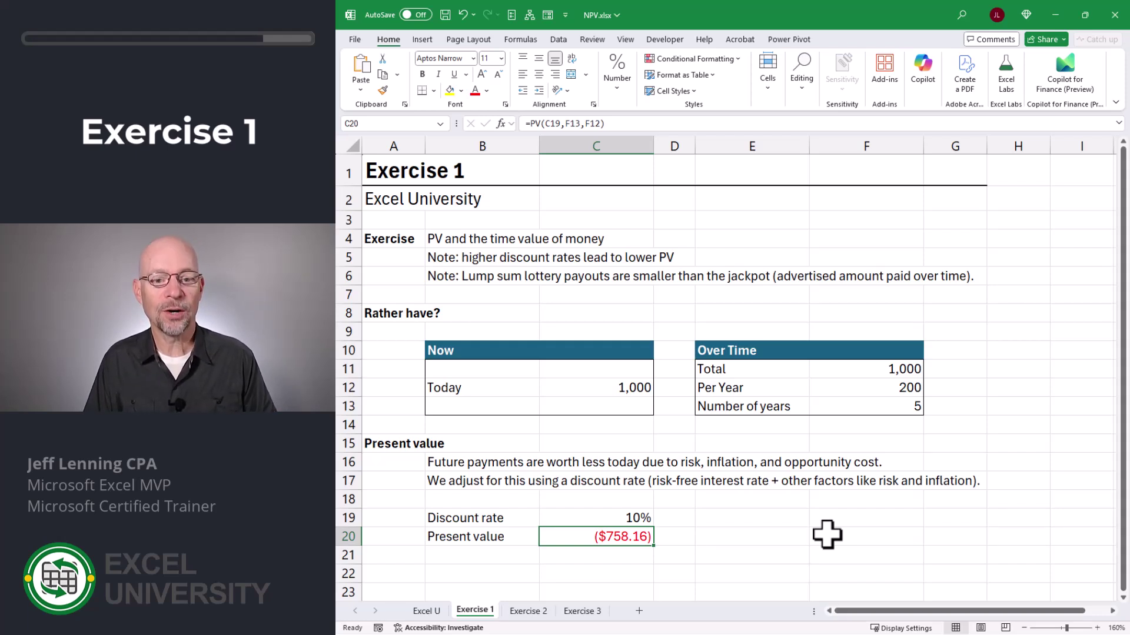
Step: Change the discount rate in C19 to 15%, lowering the present value to ($670.43)
{"action": "key", "text": "Up"}
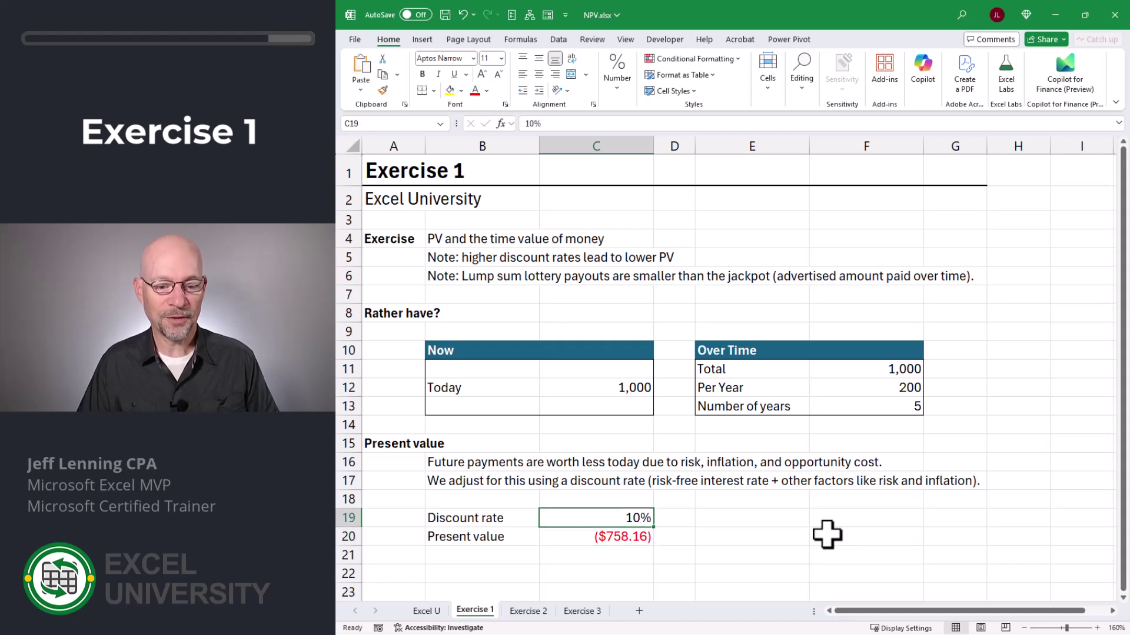
{"action": "type", "text": "15"}
{"action": "key", "text": "Return"}
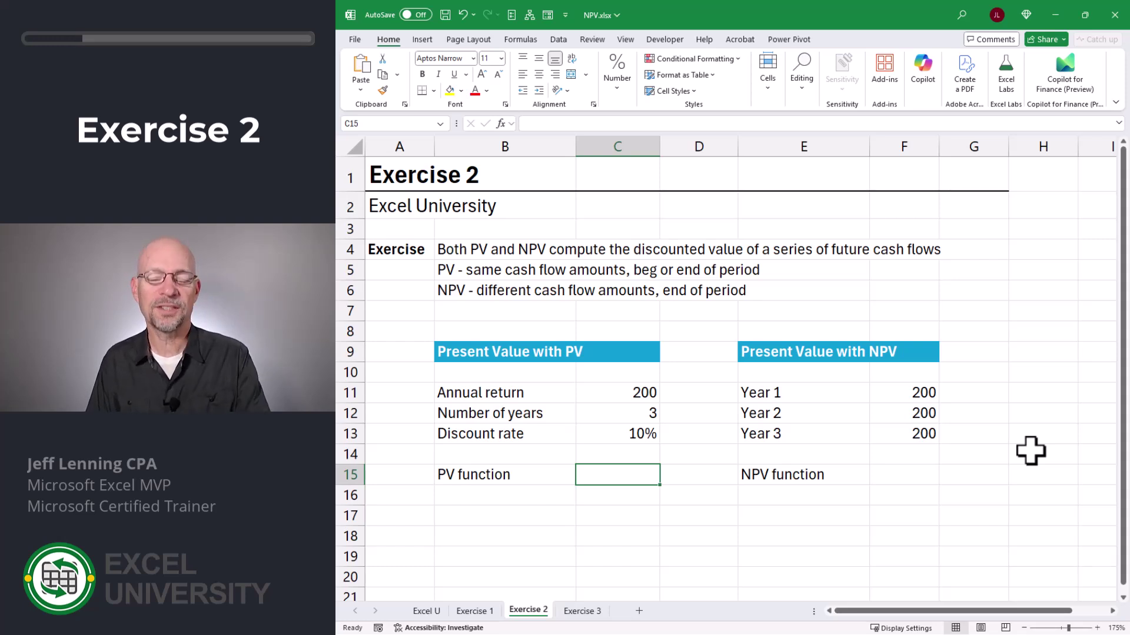
Step: Check the Exercise 2 inputs: 200 annual return, 3 years, 10% discount rate
{"action": "left_click", "coordinate": [613, 392]}
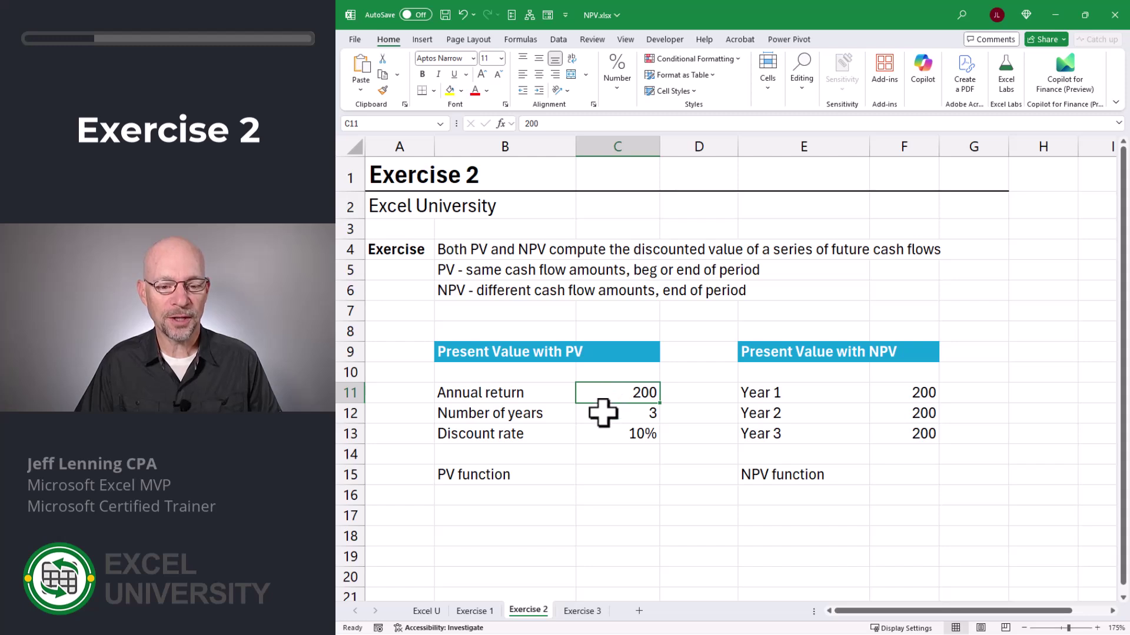
{"action": "left_click", "coordinate": [603, 413]}
{"action": "left_click", "coordinate": [595, 432]}
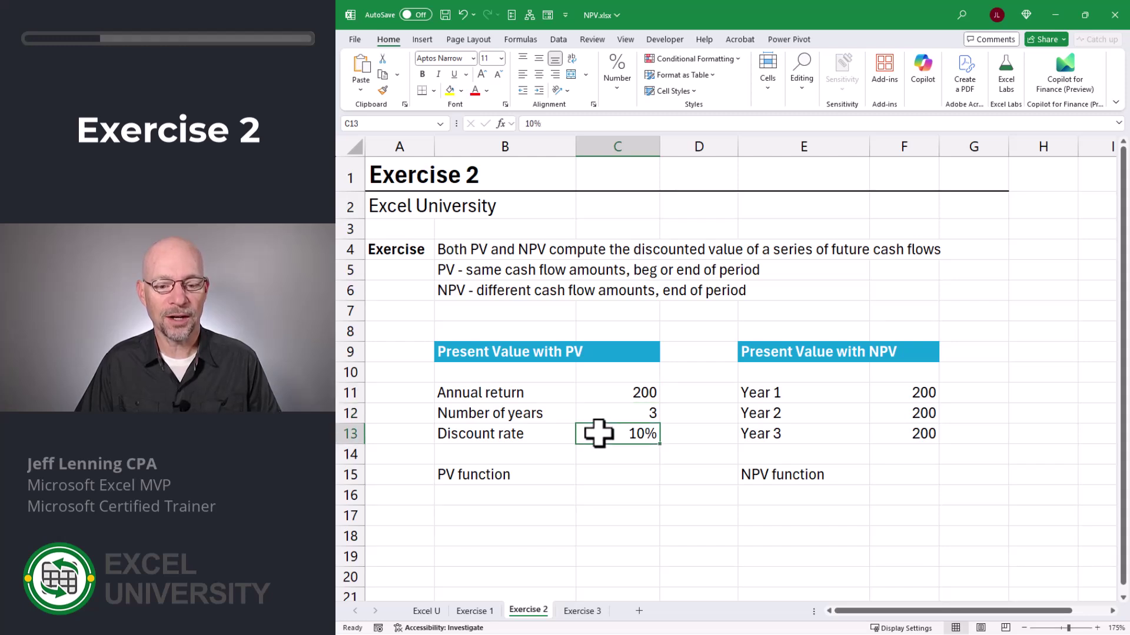
Step: Enter =PV(C13,C12,C11) in the PV function cell C15, returning ($497.37)
{"action": "left_click", "coordinate": [598, 476]}
{"action": "type", "text": "=pv"}
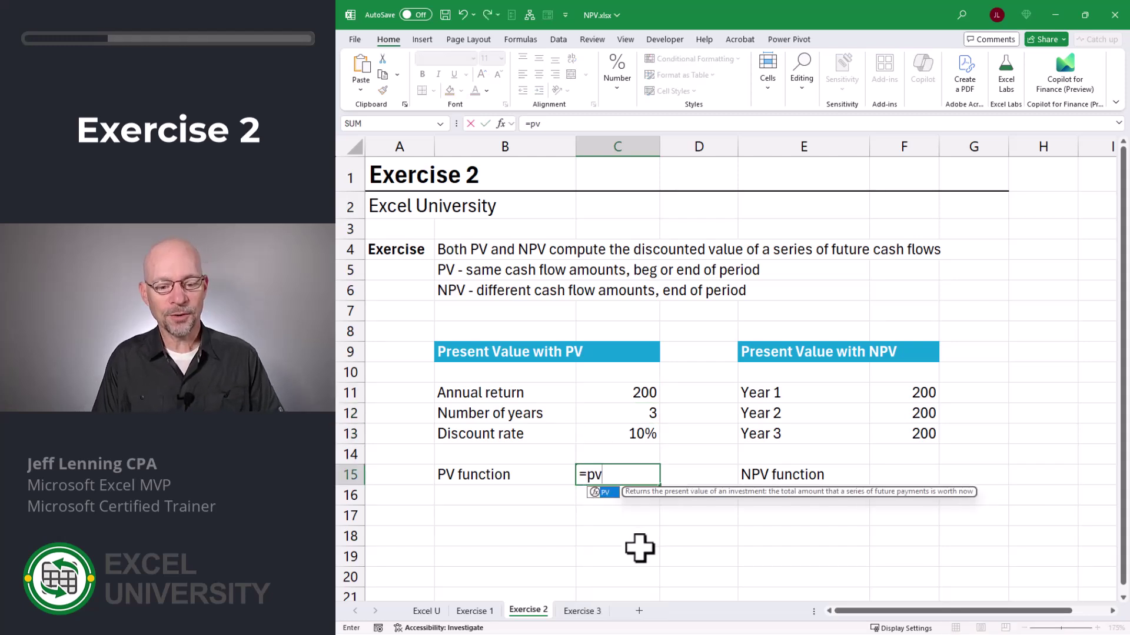
{"action": "key", "text": "Tab"}
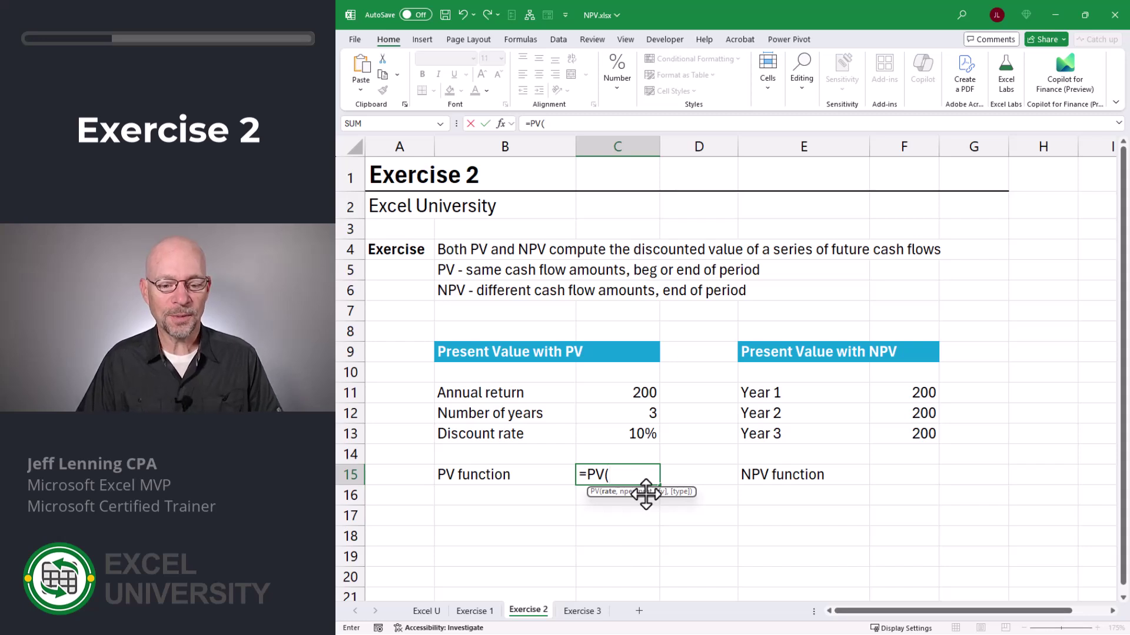
{"action": "left_click", "coordinate": [626, 434]}
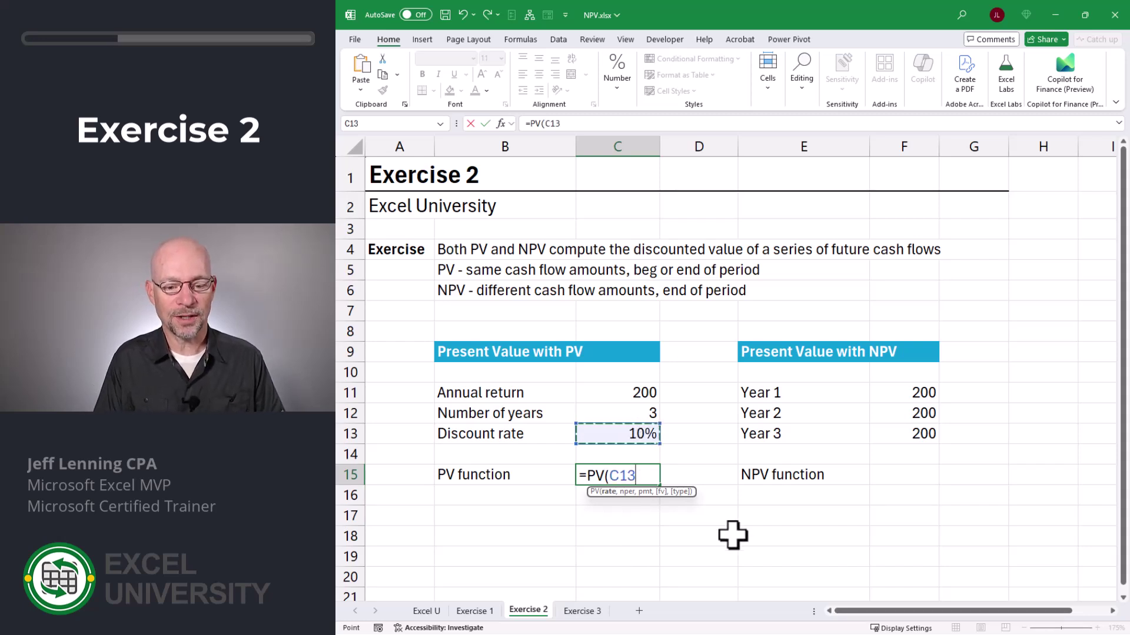
{"action": "type", "text": ","}
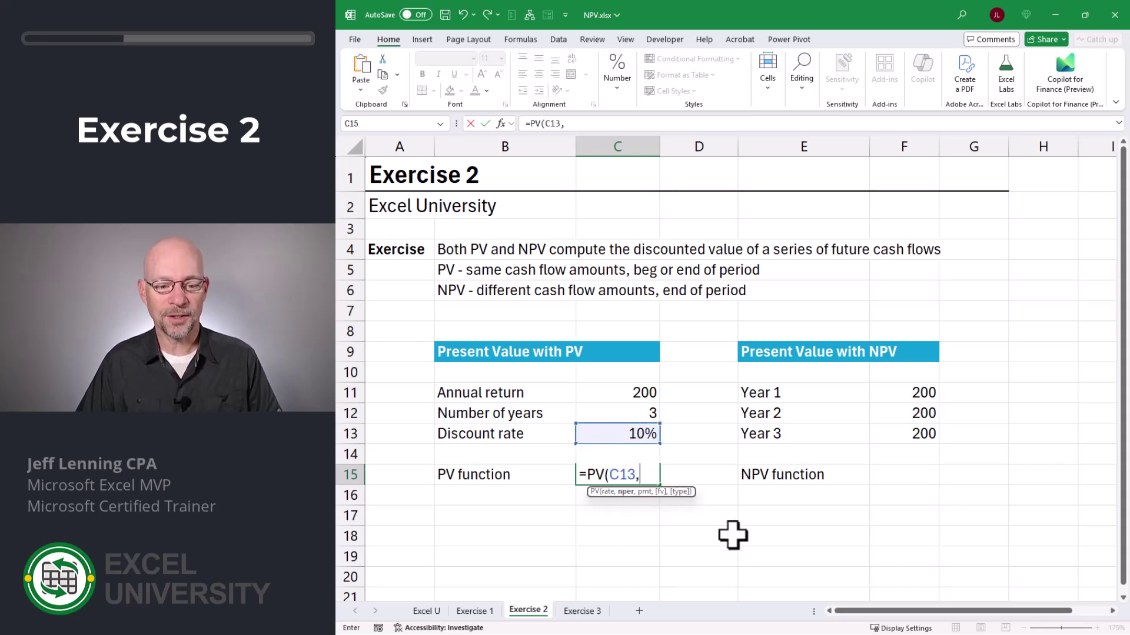
{"action": "left_click", "coordinate": [635, 413]}
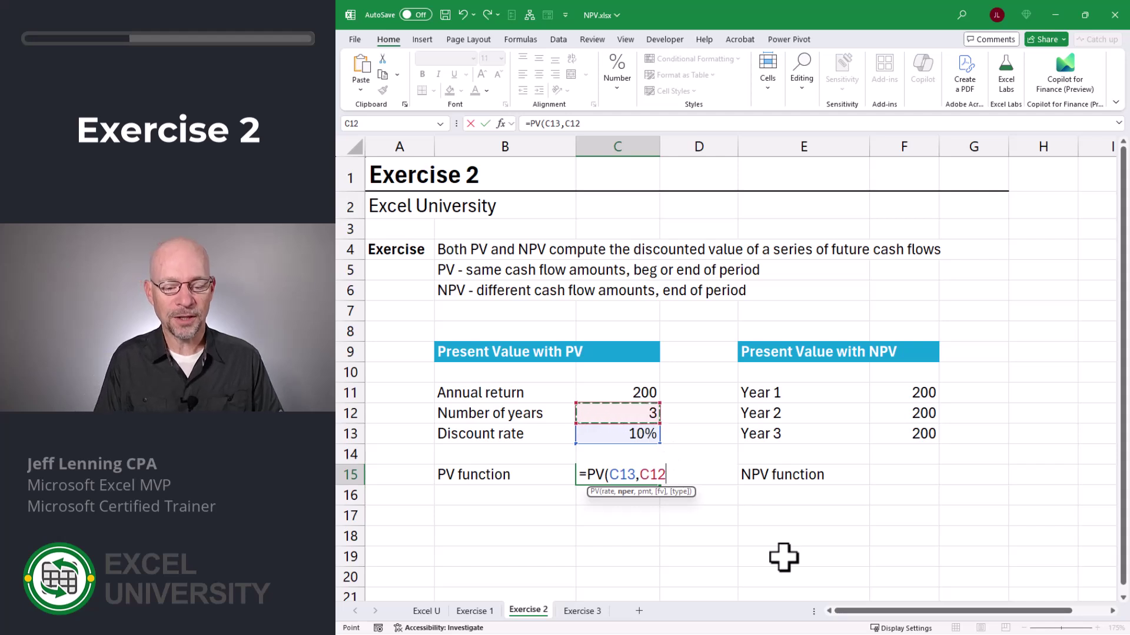
{"action": "type", "text": ","}
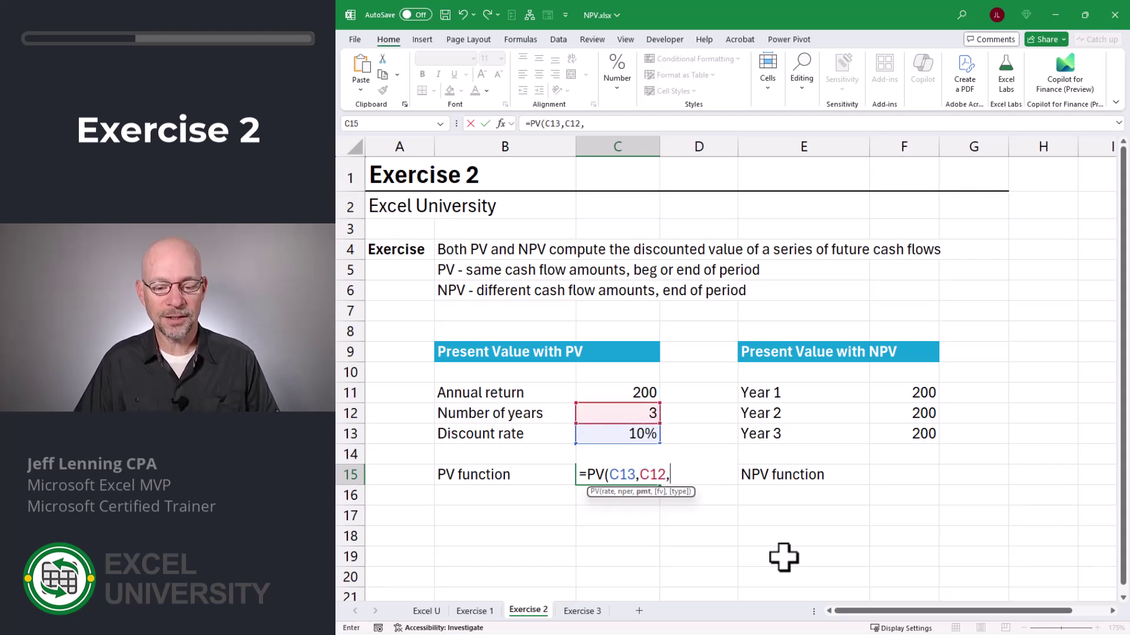
{"action": "left_click", "coordinate": [638, 392]}
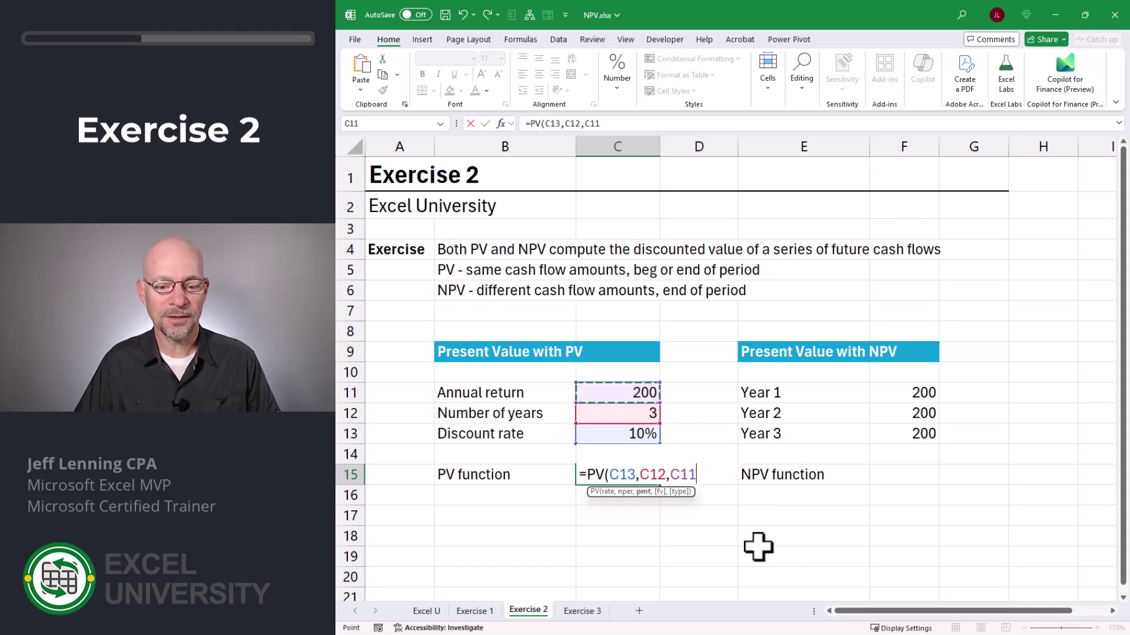
{"action": "type", "text": ")"}
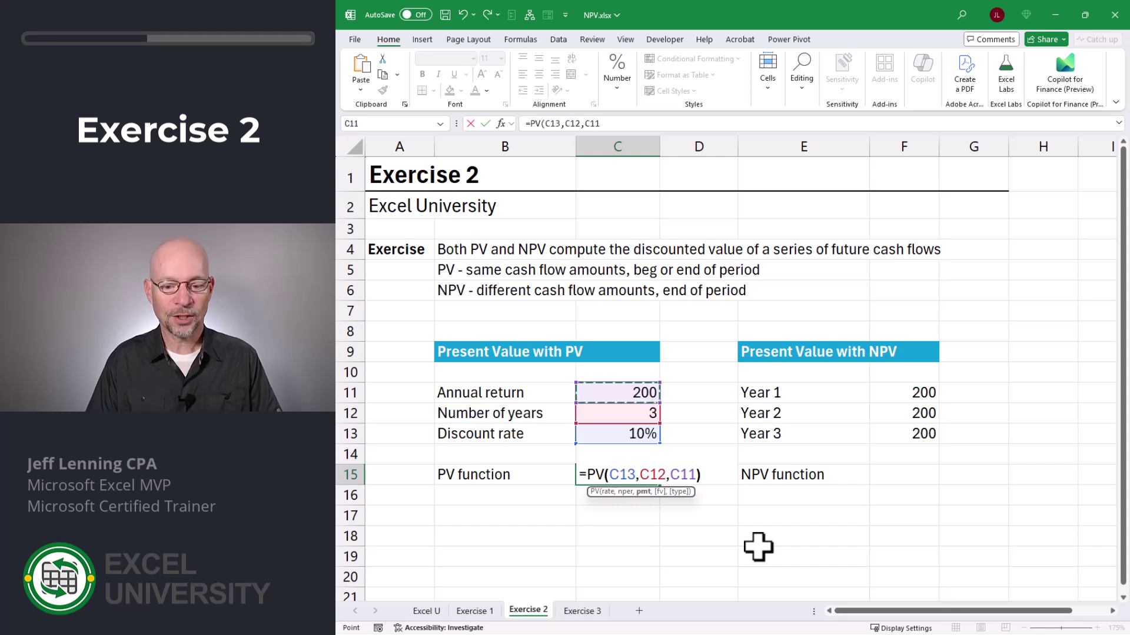
{"action": "key", "text": "Return"}
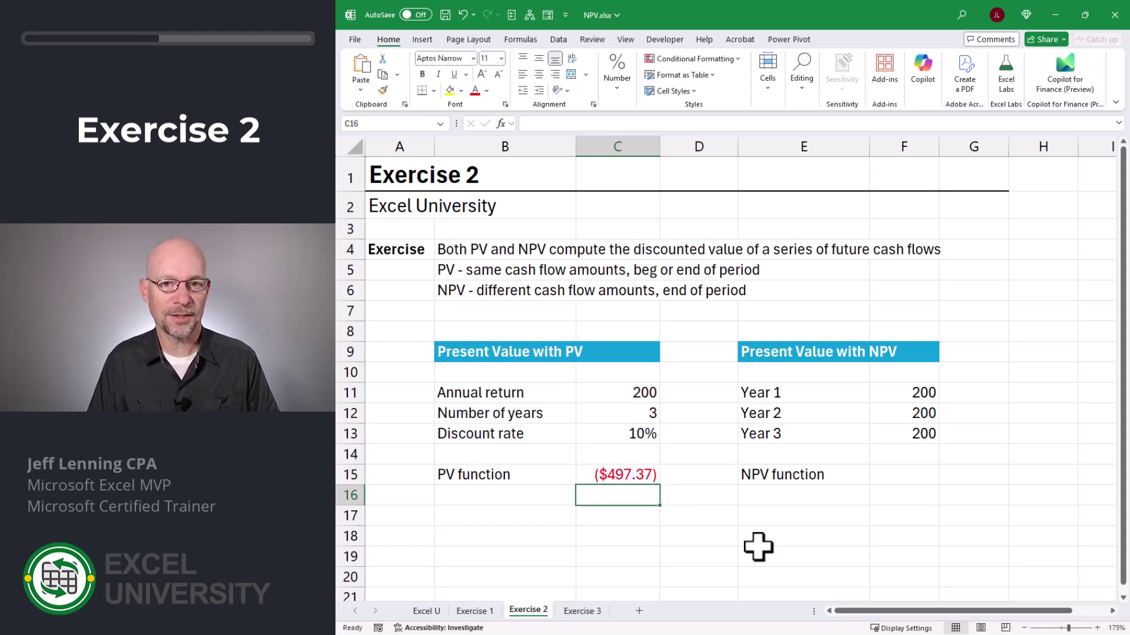
{"action": "key", "text": "Up"}
{"action": "key", "text": "Right"}
{"action": "key", "text": "Right"}
{"action": "key", "text": "Right"}
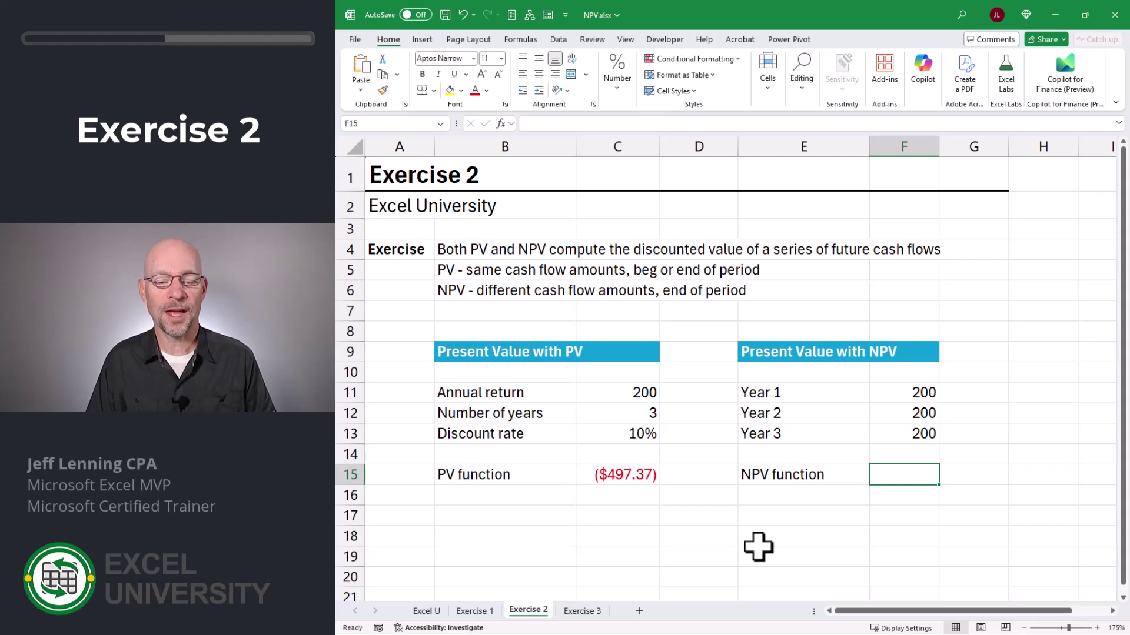
{"action": "type", "text": "=npv"}
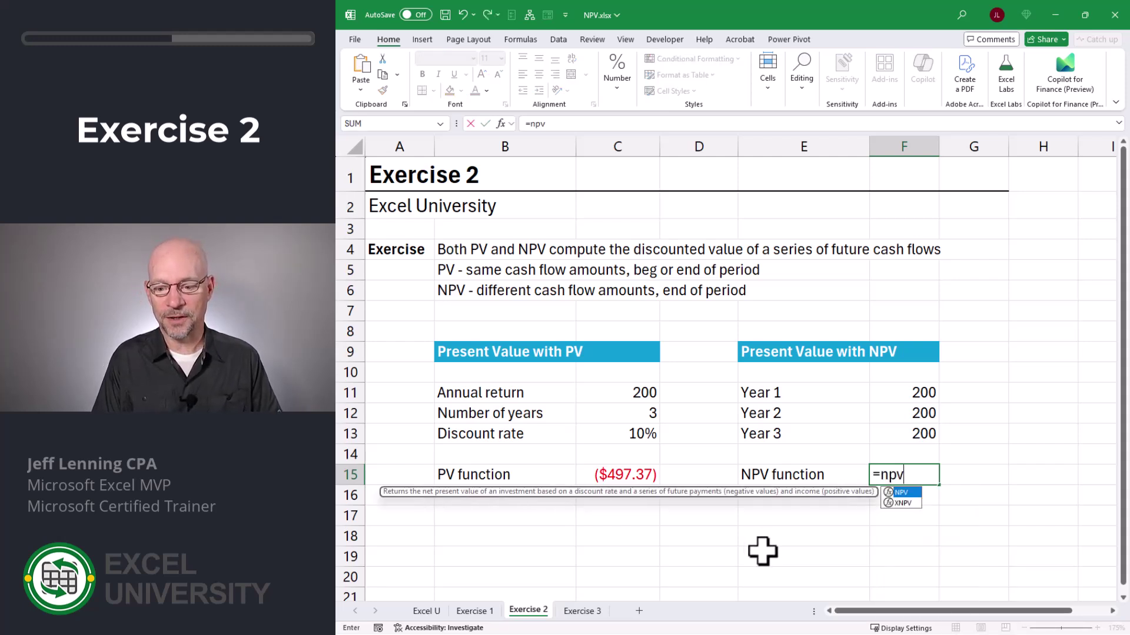
{"action": "key", "text": "Tab"}
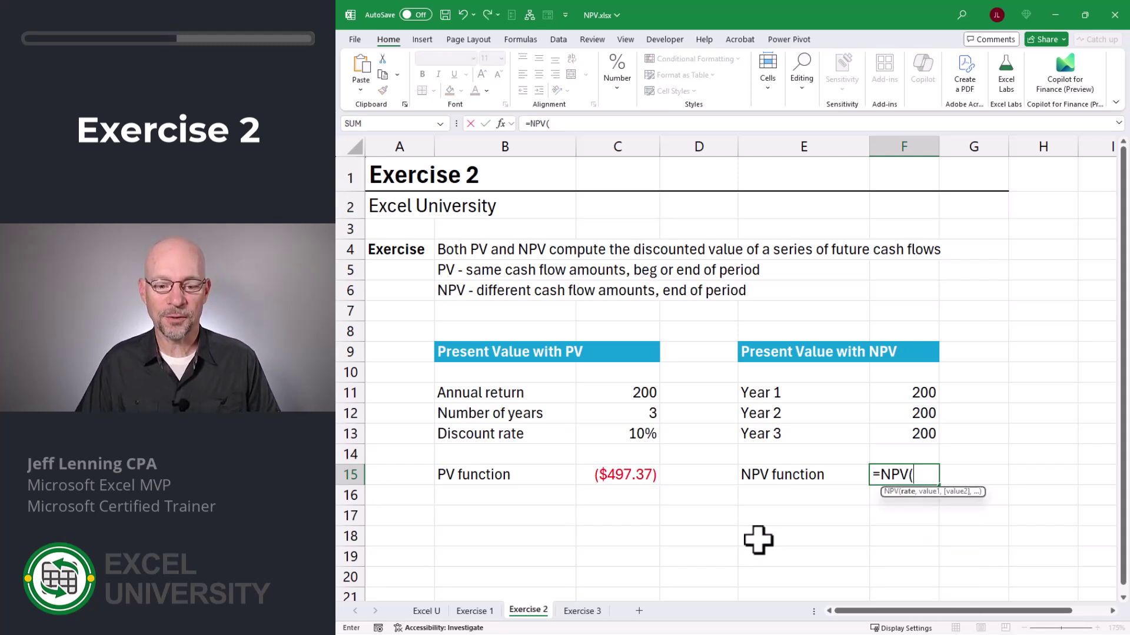
{"action": "left_click", "coordinate": [618, 434]}
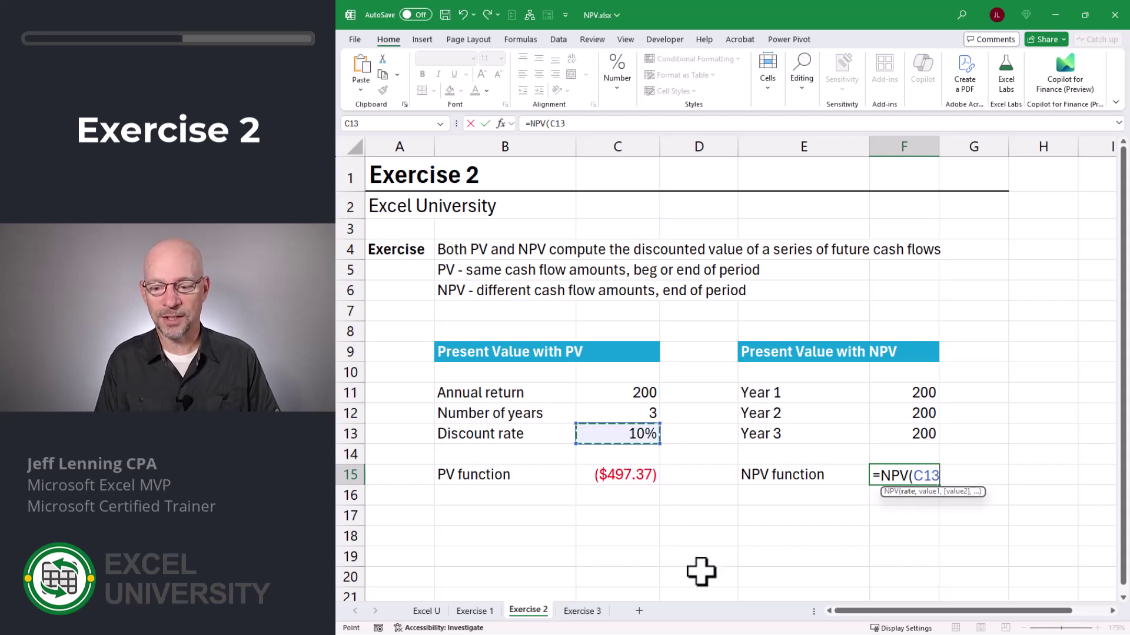
{"action": "type", "text": ","}
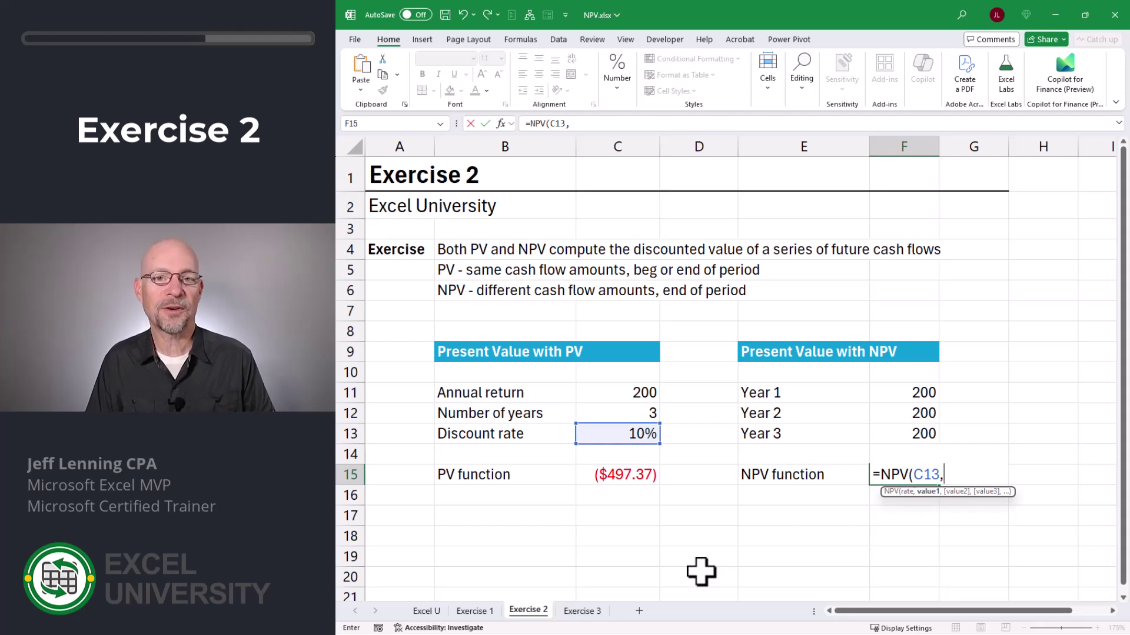
{"action": "left_click_drag", "start_coordinate": [888, 395], "coordinate": [900, 431]}
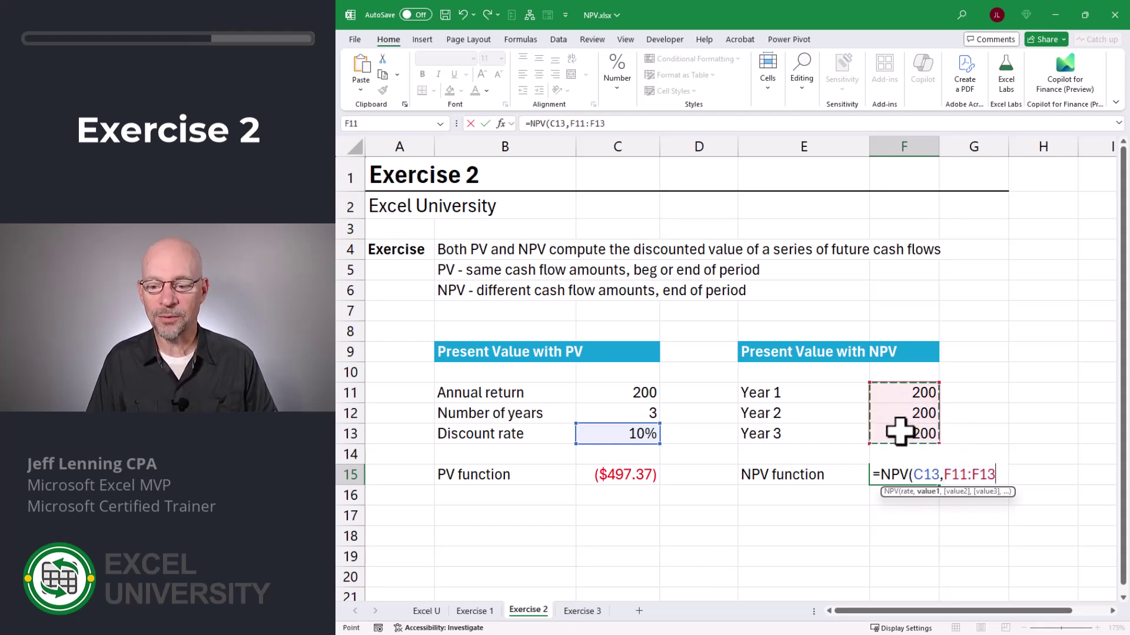
{"action": "type", "text": ")"}
{"action": "key", "text": "Return"}
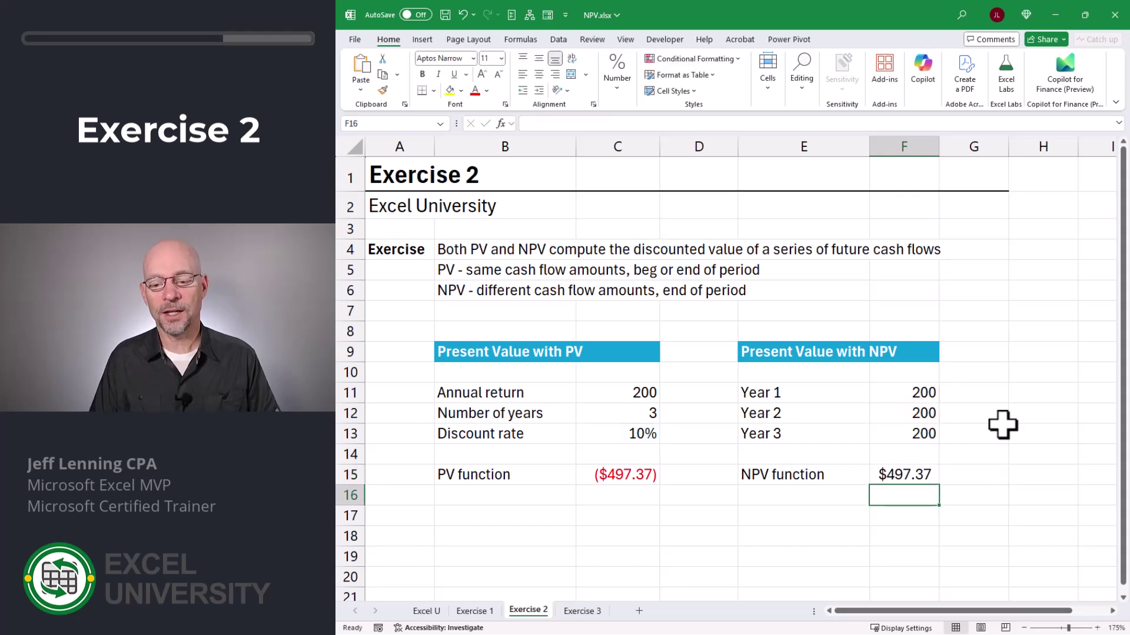
{"action": "left_click", "coordinate": [901, 469]}
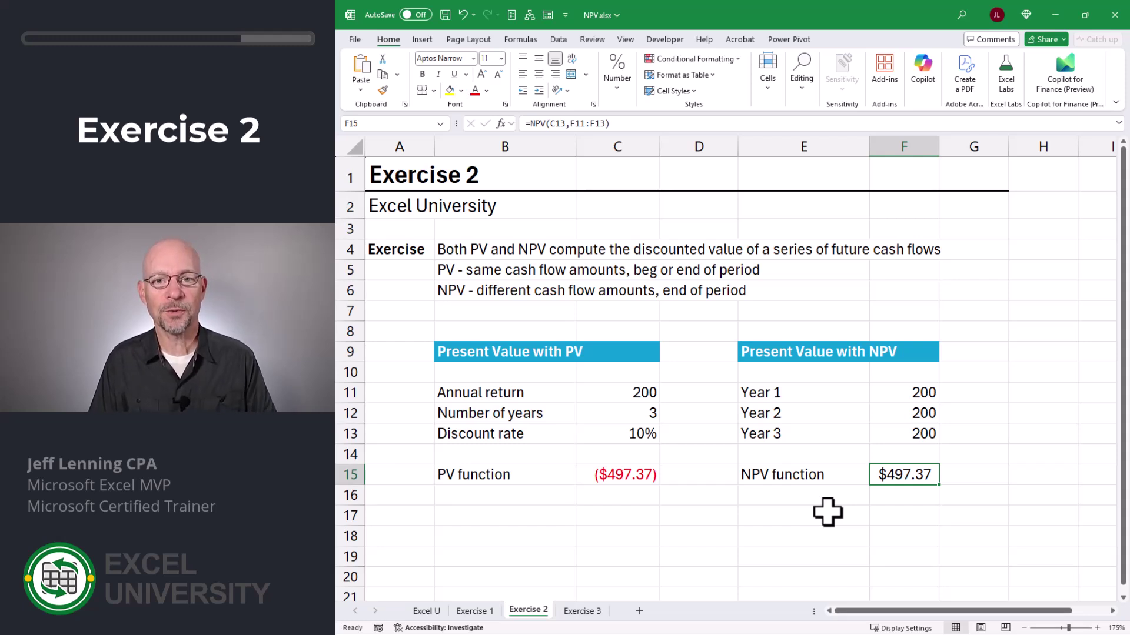
{"action": "left_click", "coordinate": [642, 395]}
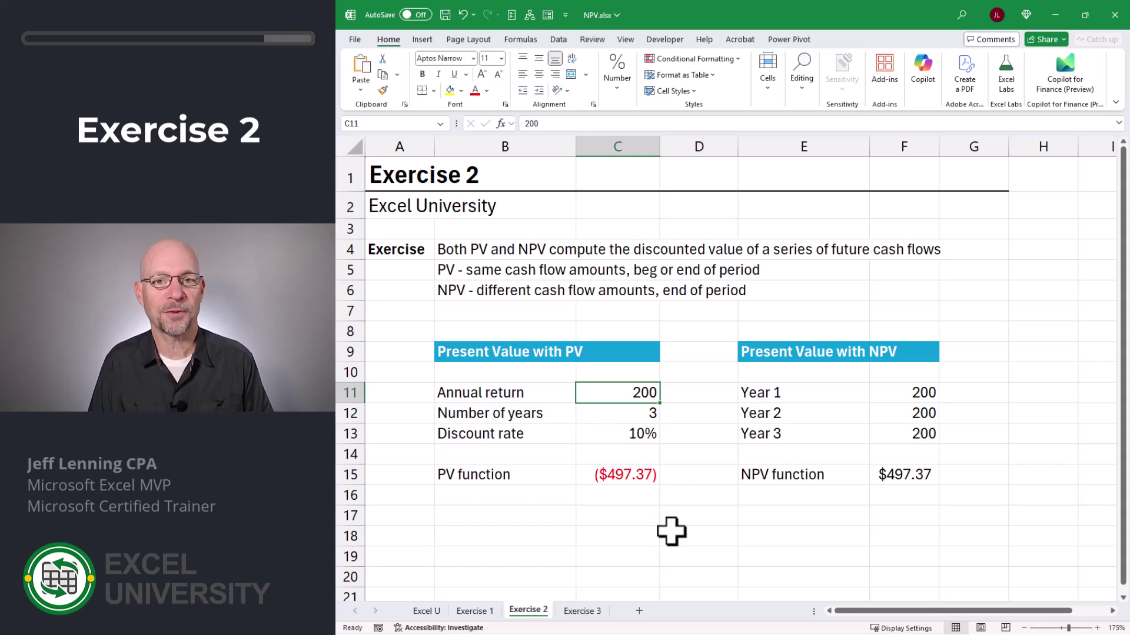
Step: Change the Year 2 and Year 3 cash flows to 300 and 400, raising NPV to $730.28
{"action": "key", "text": "Right"}
{"action": "key", "text": "Right"}
{"action": "key", "text": "Right"}
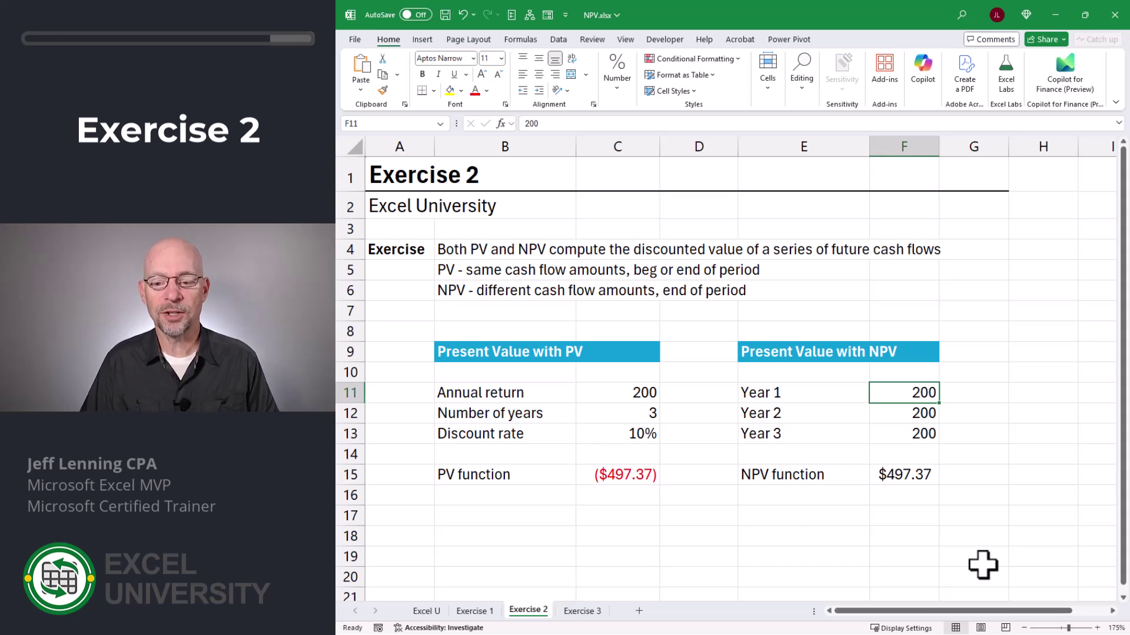
{"action": "key", "text": "Down"}
{"action": "type", "text": "300"}
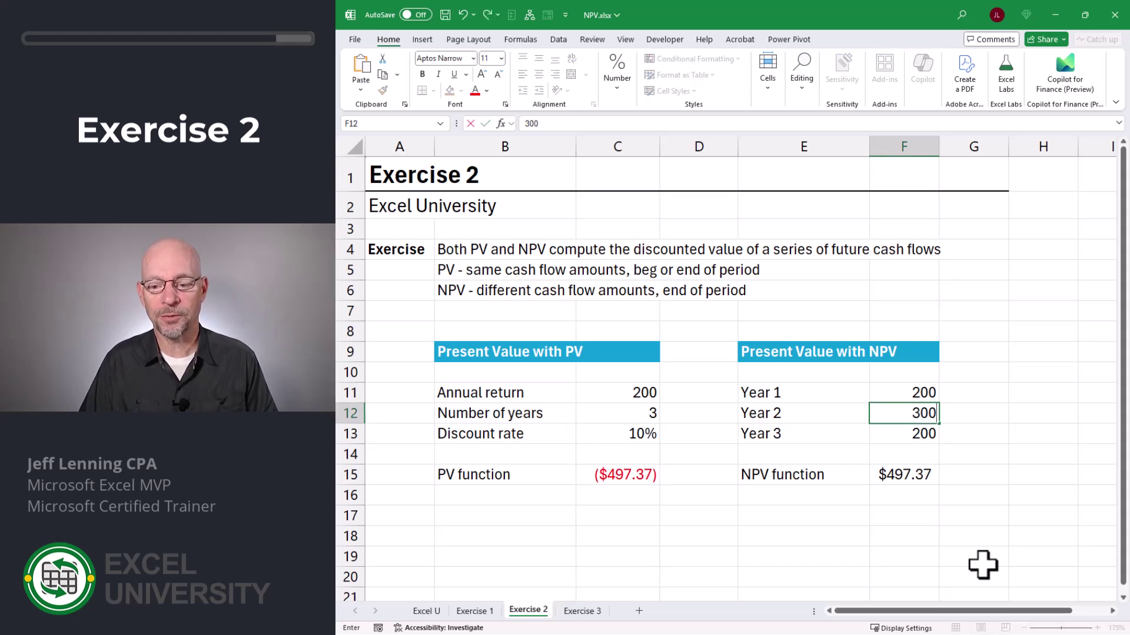
{"action": "key", "text": "Return"}
{"action": "type", "text": "400"}
{"action": "key", "text": "Return"}
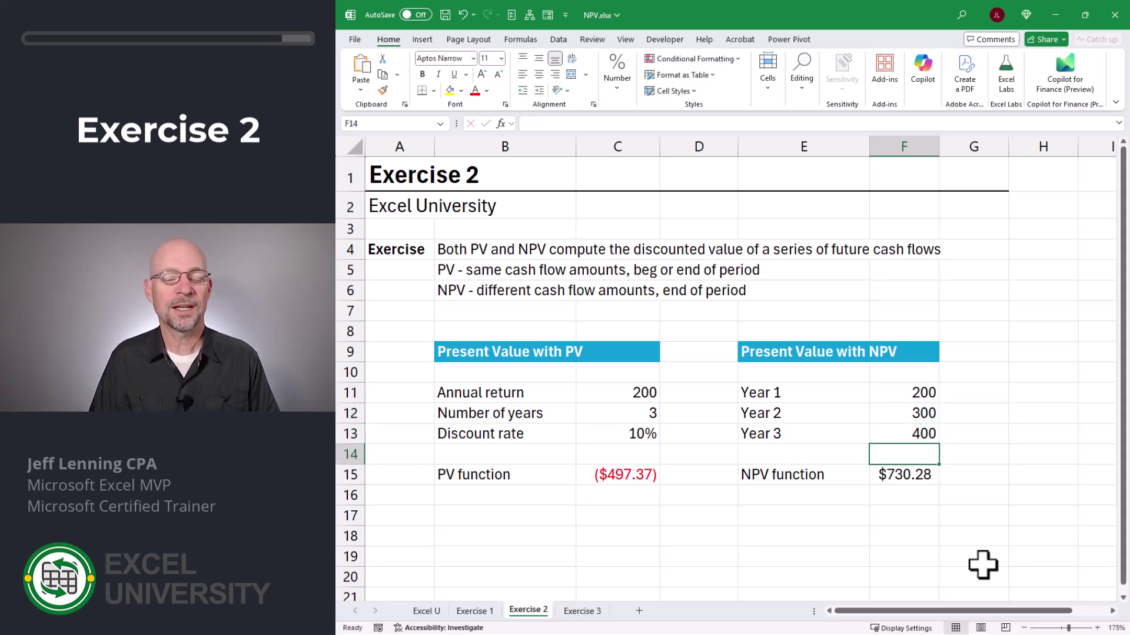
{"action": "key", "text": "Down"}
{"action": "key", "text": "Left"}
{"action": "key", "text": "Left"}
{"action": "key", "text": "Left"}
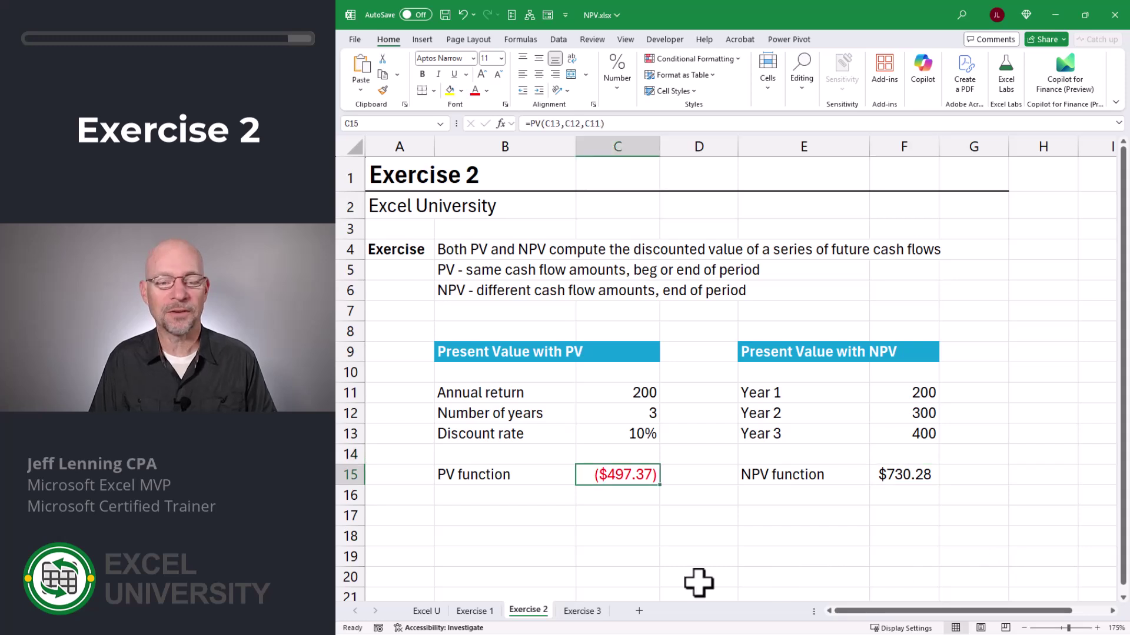
{"action": "key", "text": "Right"}
{"action": "key", "text": "Right"}
{"action": "key", "text": "Right"}
{"action": "key", "text": "Up"}
{"action": "key", "text": "Up"}
{"action": "key", "text": "Up"}
{"action": "key", "text": "Up"}
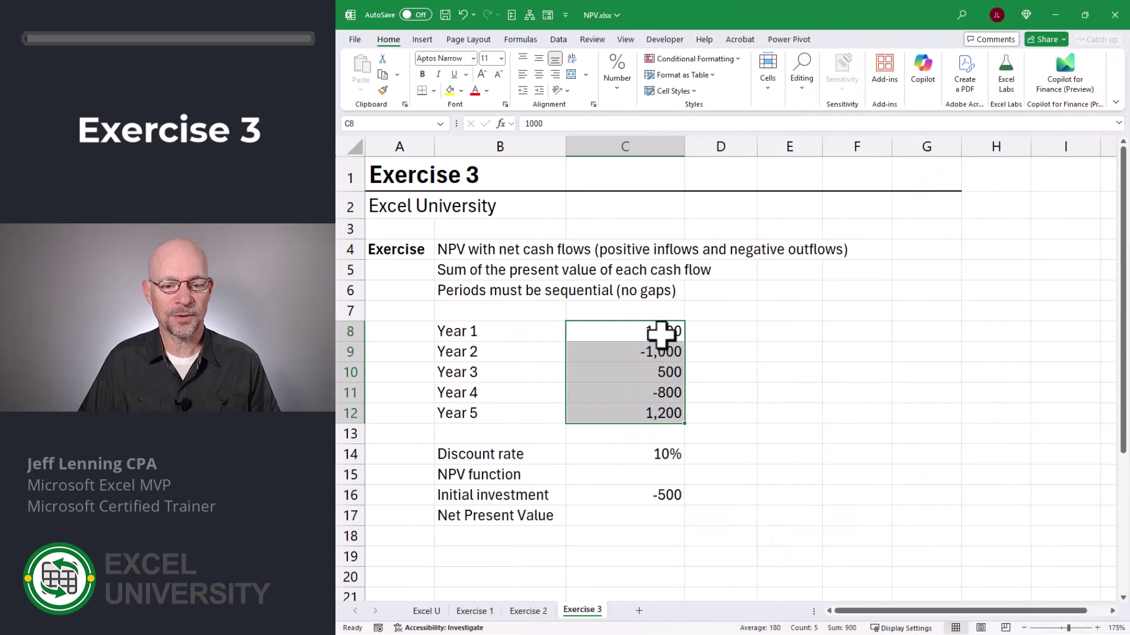
Step: Enter =NPV(C14,C8:C12) in C15 on the five yearly cash flows, returning 657
{"action": "left_click", "coordinate": [660, 332]}
{"action": "left_click", "coordinate": [626, 352]}
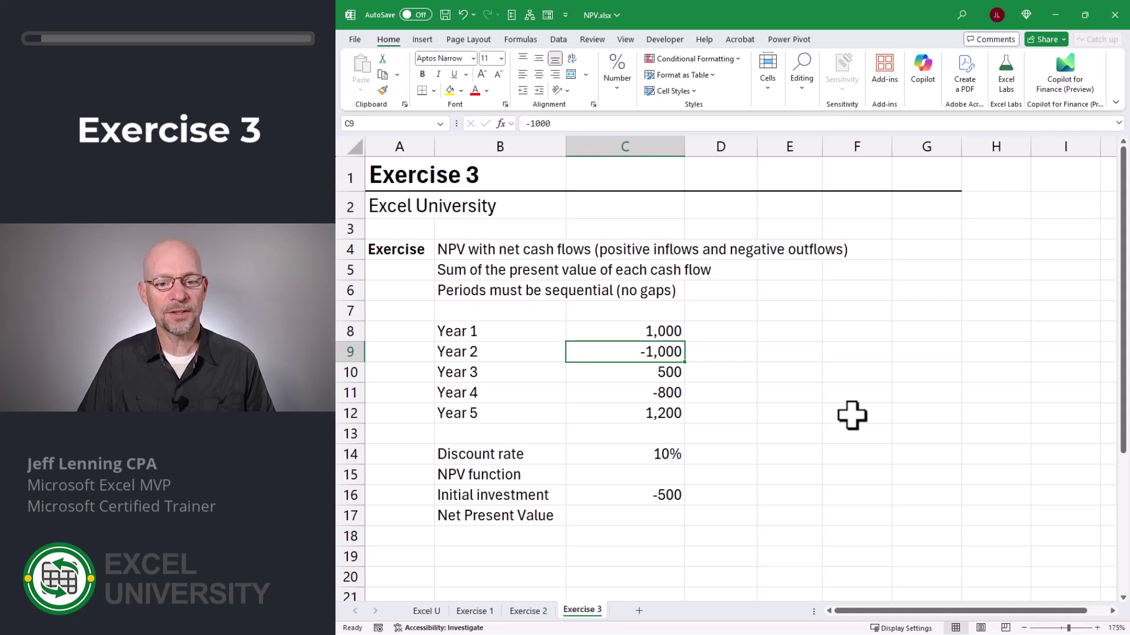
{"action": "key", "text": "Down"}
{"action": "key", "text": "Down"}
{"action": "key", "text": "Down"}
{"action": "key", "text": "Down"}
{"action": "key", "text": "Down"}
{"action": "key", "text": "Down"}
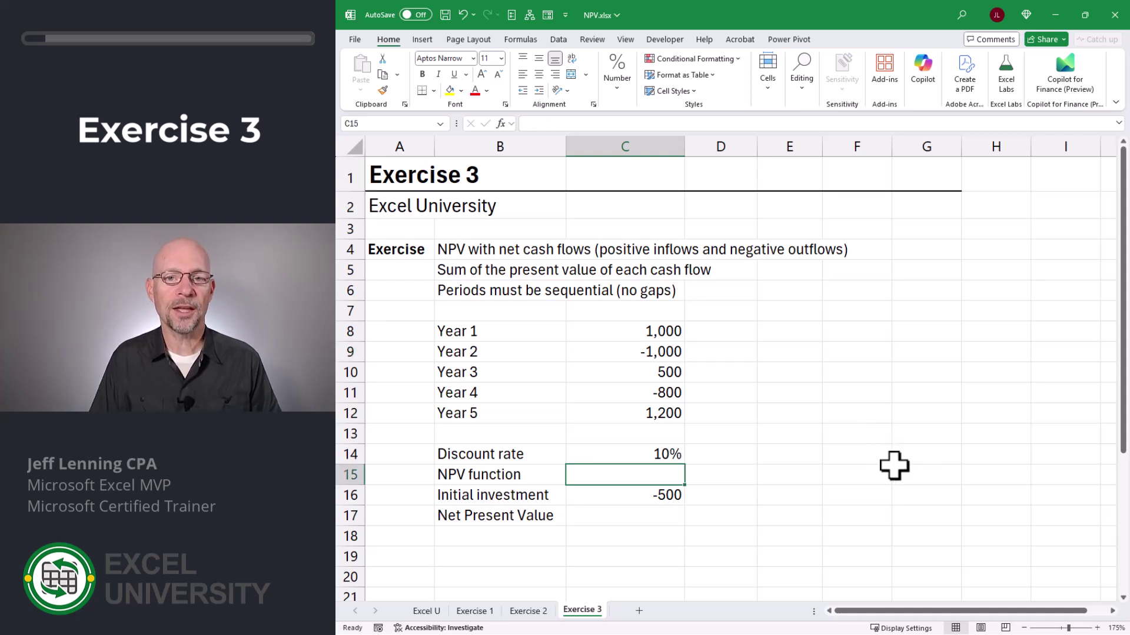
{"action": "type", "text": "=npv"}
{"action": "key", "text": "Tab"}
{"action": "left_click", "coordinate": [641, 453]}
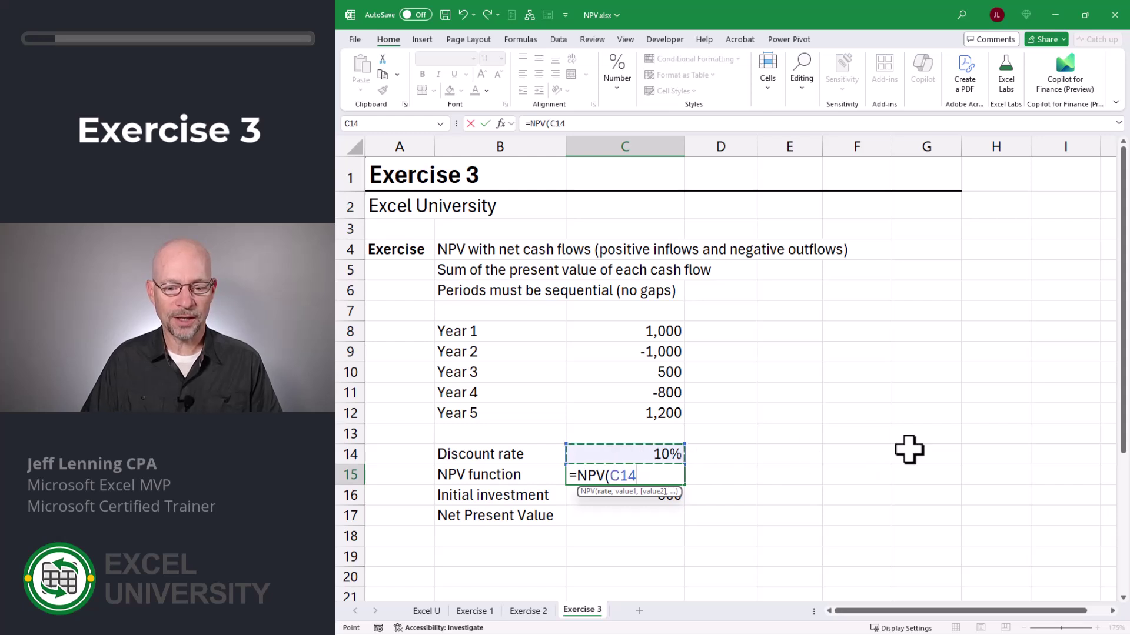
{"action": "type", "text": ","}
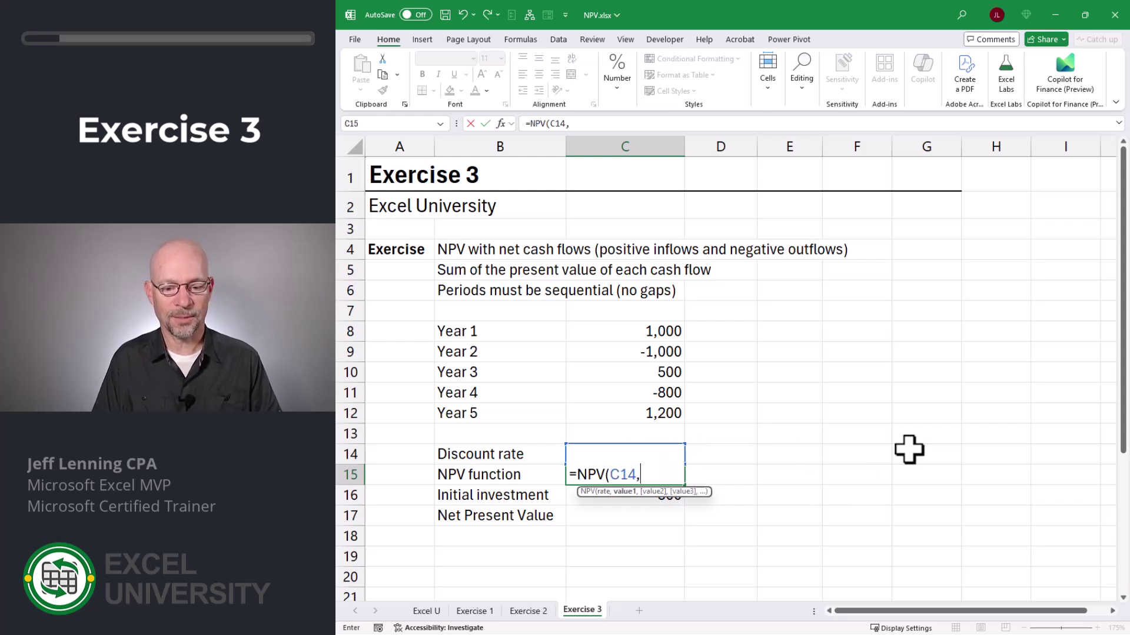
{"action": "left_click_drag", "start_coordinate": [661, 334], "coordinate": [650, 405]}
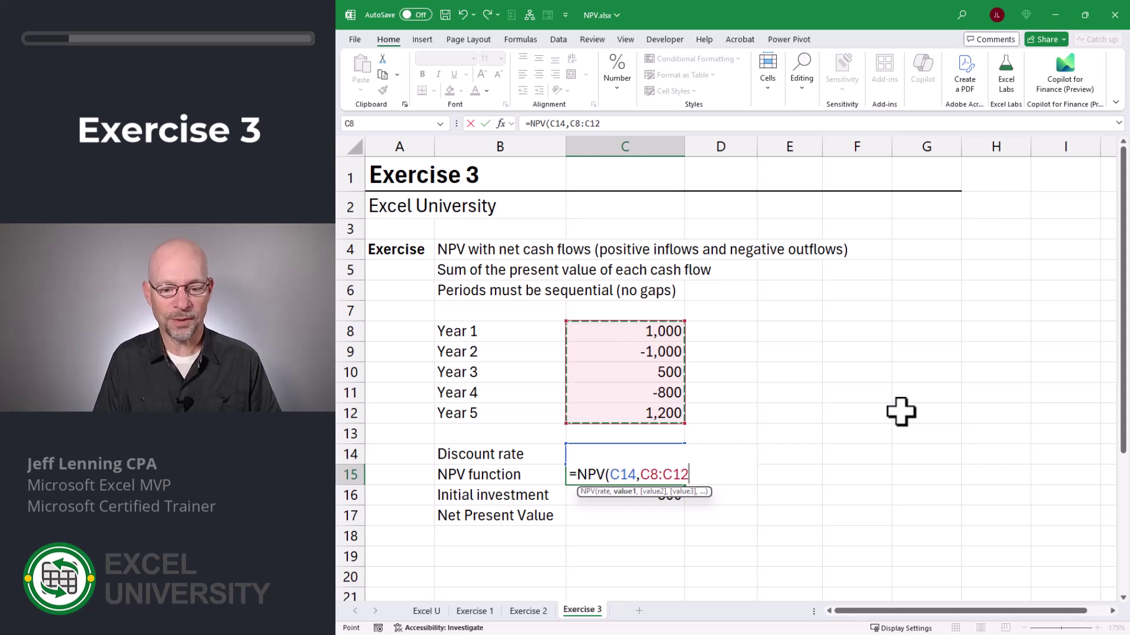
{"action": "type", "text": ")"}
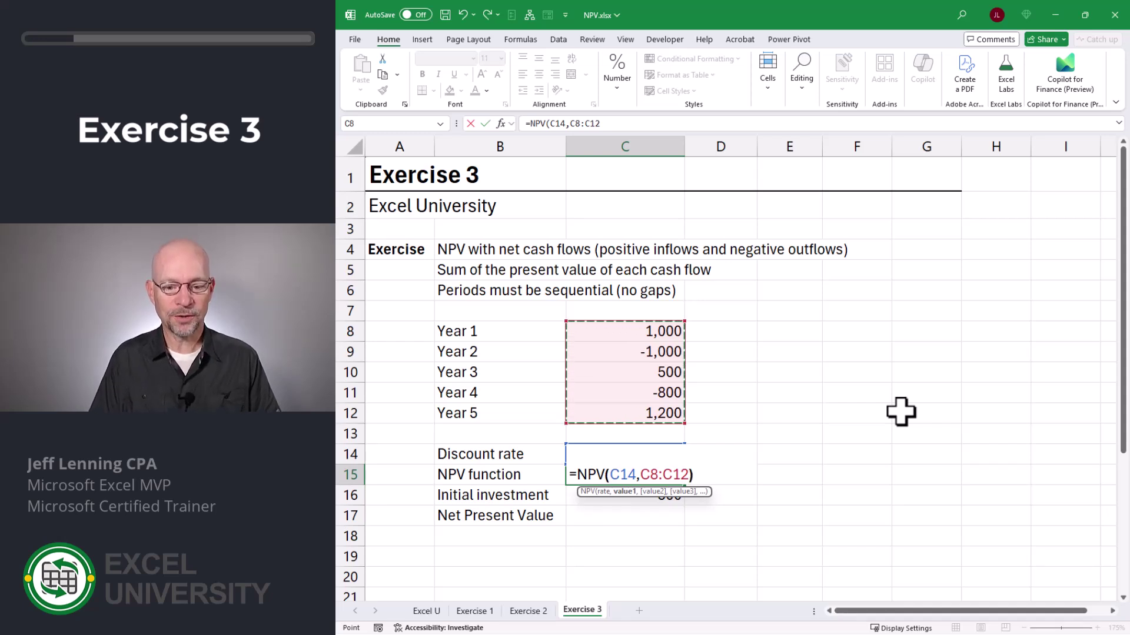
{"action": "key", "text": "Return"}
{"action": "key", "text": "Up"}
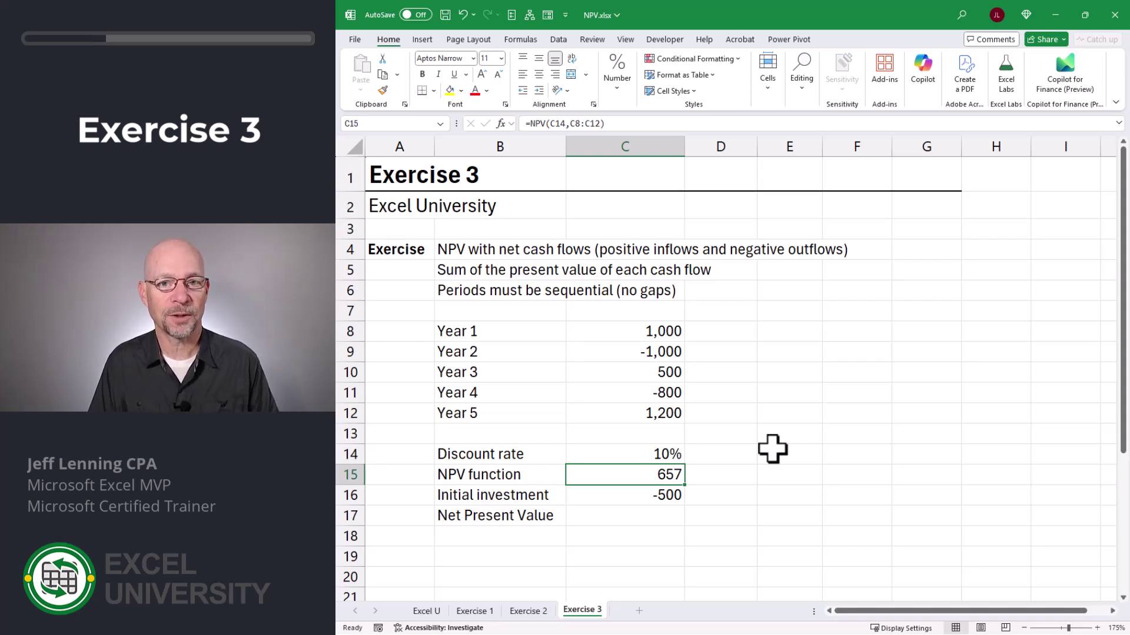
Step: Enter =C15+C16 in the Net Present Value cell C17, showing 157
{"action": "key", "text": "Down"}
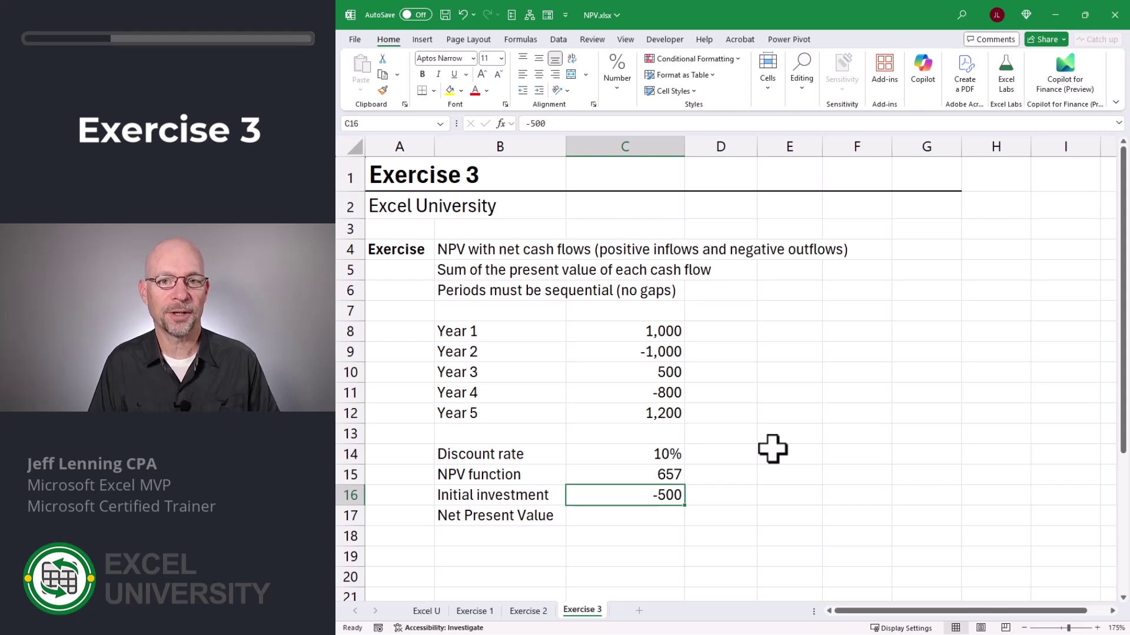
{"action": "key", "text": "Down"}
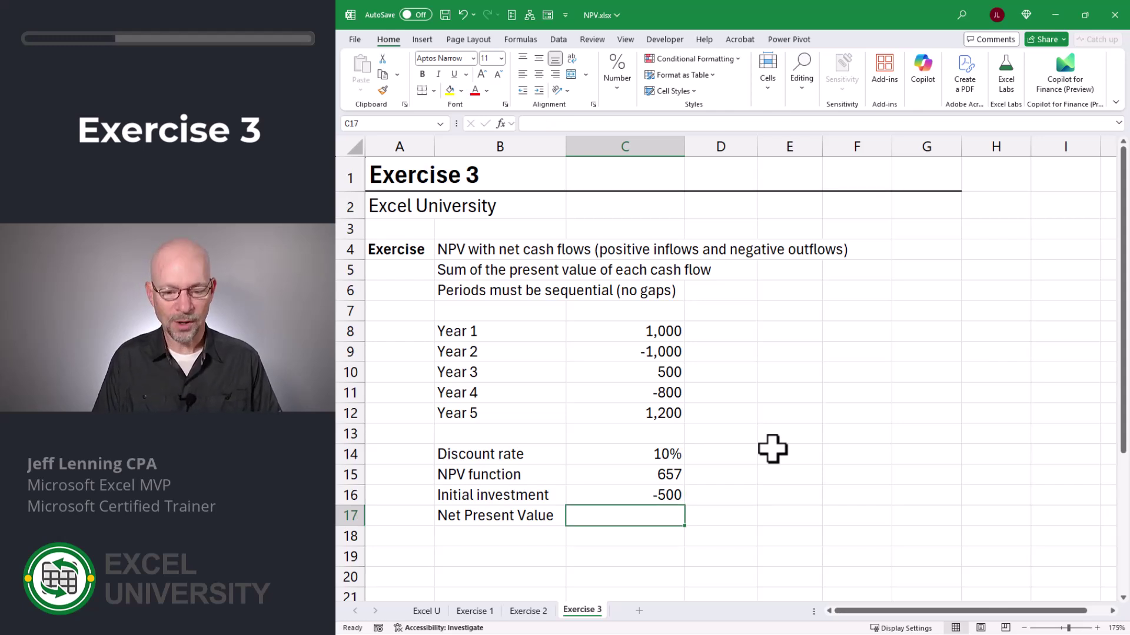
{"action": "type", "text": "="}
{"action": "left_click", "coordinate": [651, 474]}
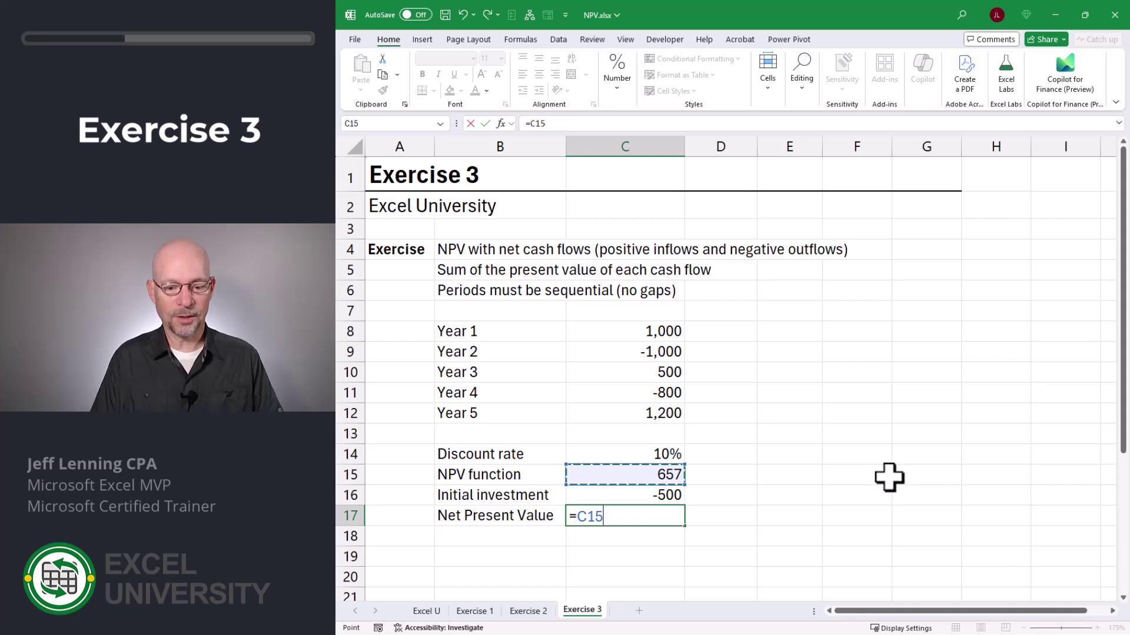
{"action": "type", "text": "+"}
{"action": "key", "text": "Up"}
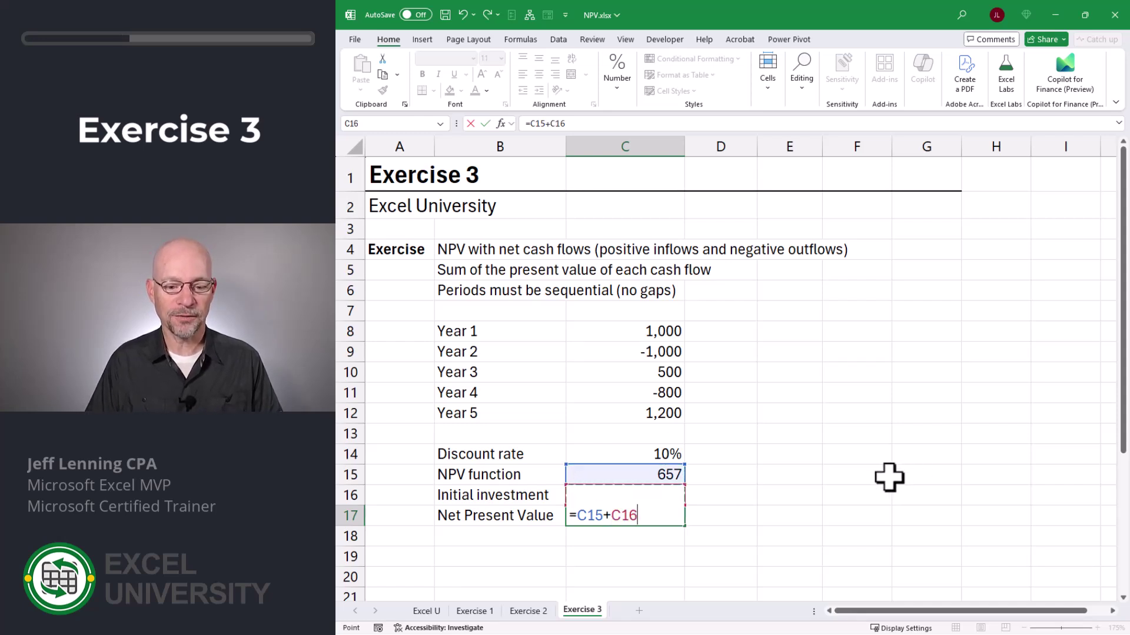
{"action": "key", "text": "Return"}
{"action": "key", "text": "Up"}
{"action": "key", "text": "Up"}
{"action": "key", "text": "Up"}
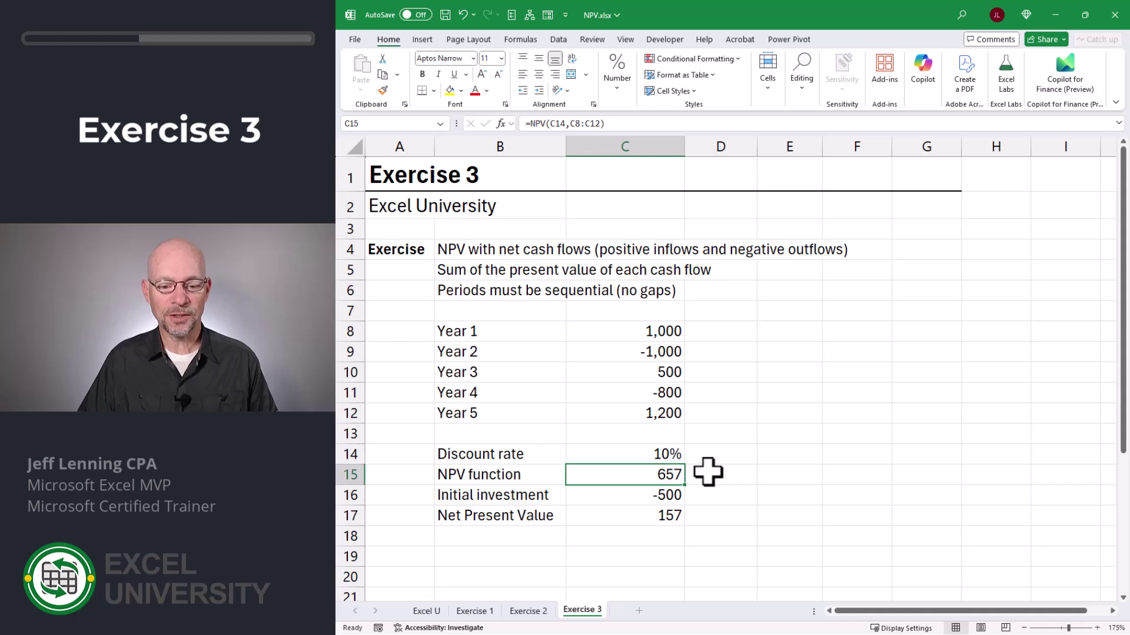
Step: Review the -500 investment, the Net Present Value formula and the C8:C12 cash flows
{"action": "left_click", "coordinate": [660, 493]}
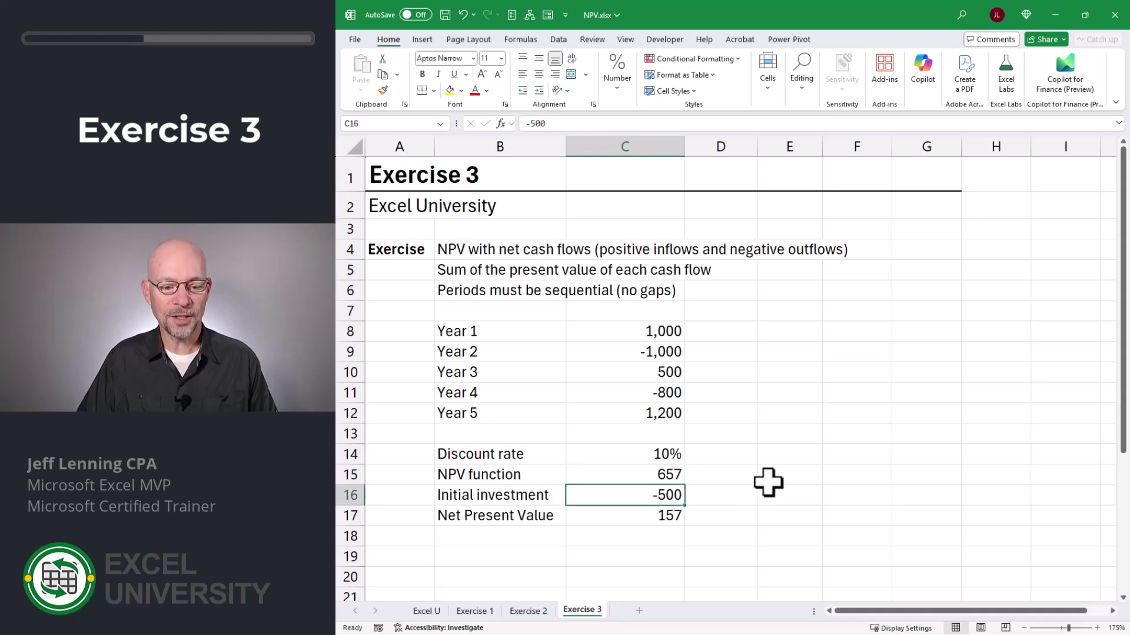
{"action": "left_click", "coordinate": [671, 519]}
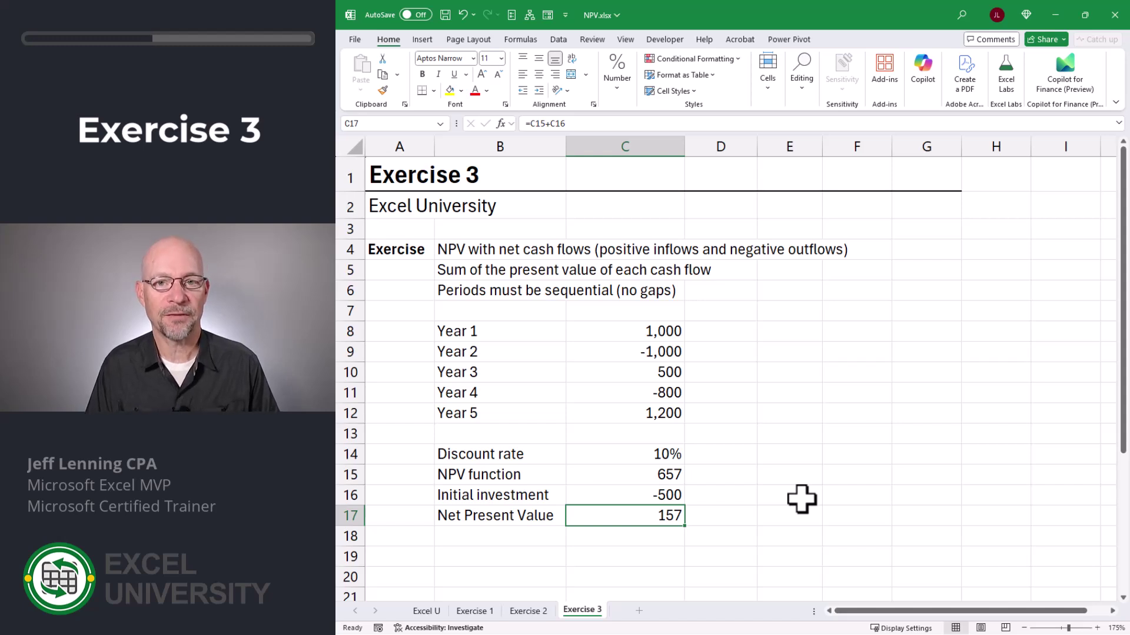
{"action": "left_click_drag", "start_coordinate": [652, 331], "coordinate": [653, 415]}
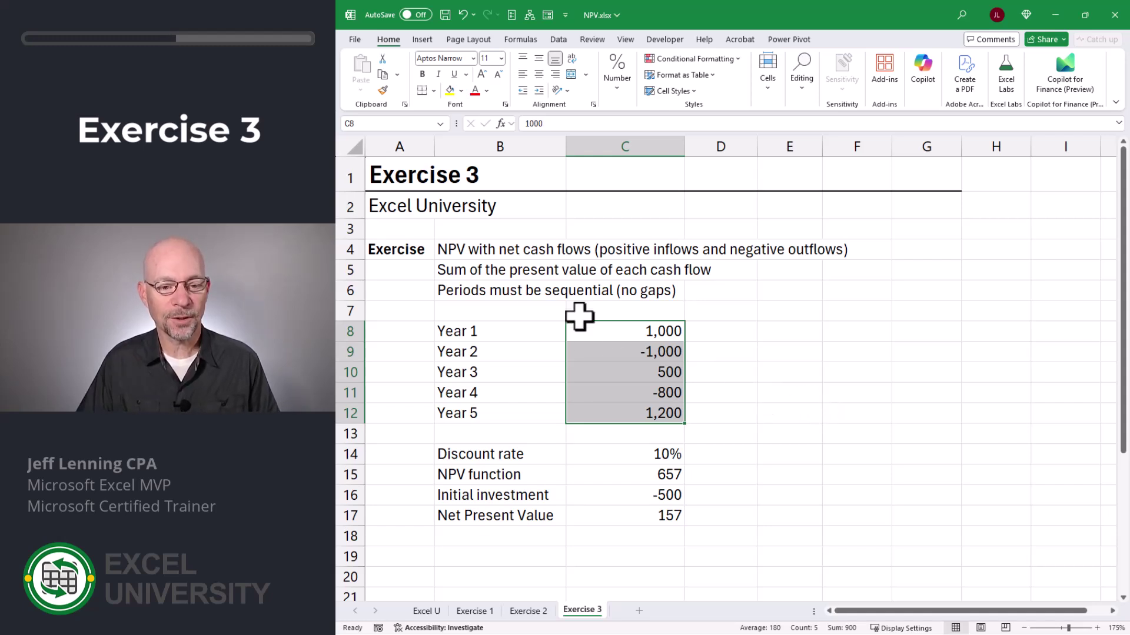
{"action": "left_click", "coordinate": [558, 310]}
{"action": "type", "text": "Ini"}
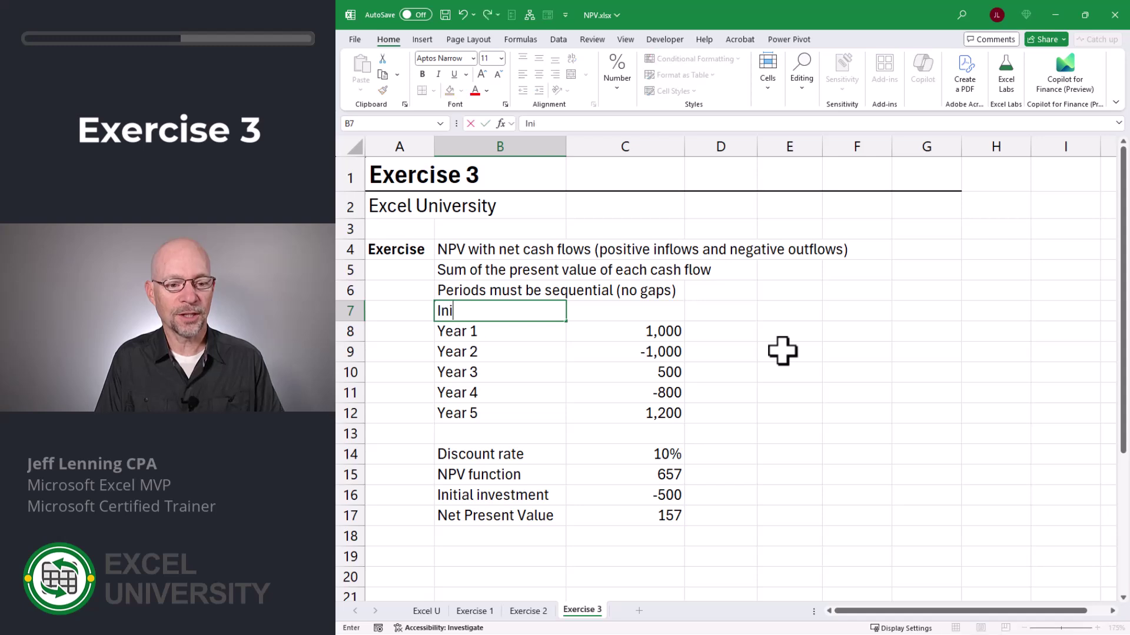
{"action": "type", "text": "tial investment"}
{"action": "key", "text": "Tab"}
{"action": "type", "text": "-500"}
{"action": "key", "text": "Return"}
{"action": "left_click", "coordinate": [789, 334]}
{"action": "type", "text": "="}
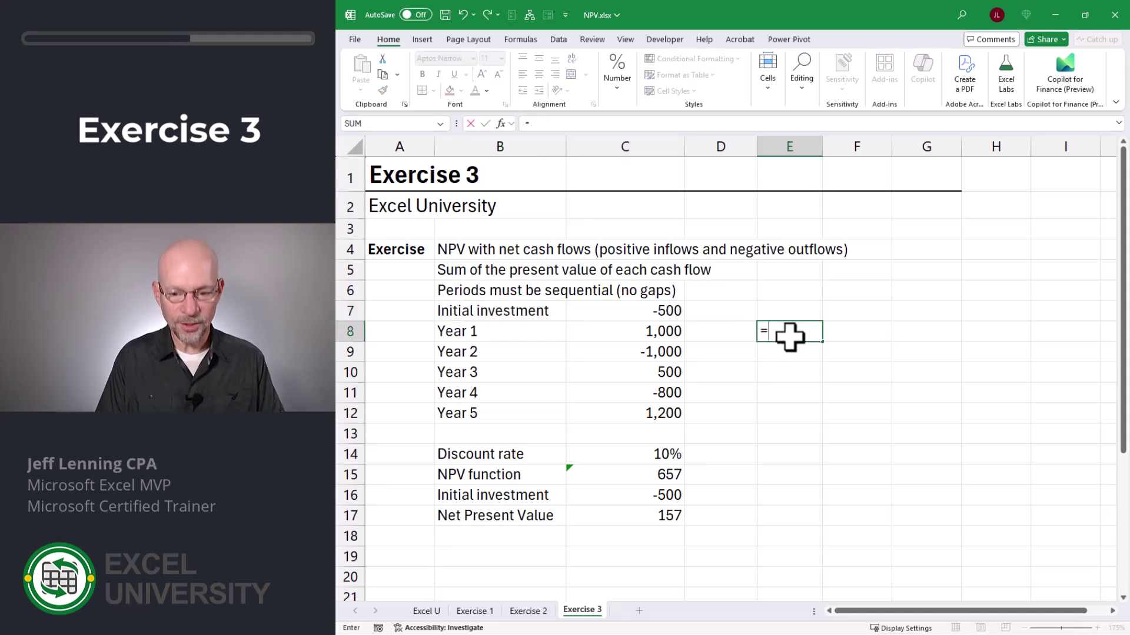
{"action": "type", "text": "nvp"}
{"action": "key", "text": "BackSpace"}
{"action": "key", "text": "BackSpace"}
{"action": "type", "text": "pv"}
{"action": "key", "text": "Tab"}
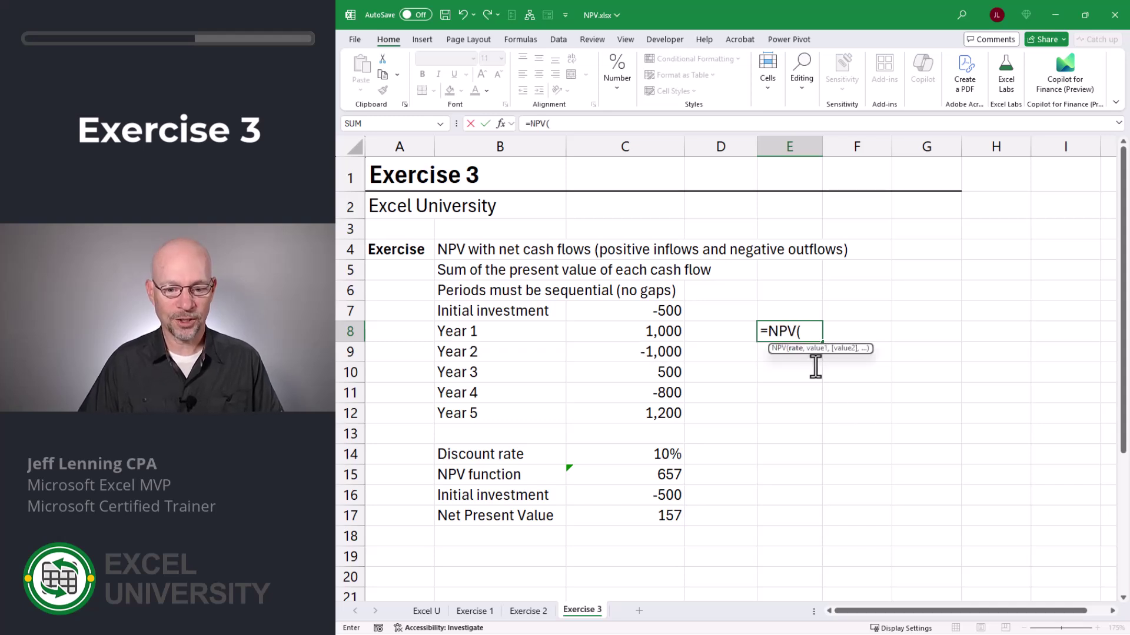
{"action": "key", "text": "Left"}
{"action": "key", "text": "Left"}
{"action": "key", "text": "Down"}
{"action": "key", "text": "Down"}
{"action": "key", "text": "Down"}
{"action": "key", "text": "Down"}
{"action": "key", "text": "Down"}
{"action": "key", "text": "Down"}
{"action": "type", "text": ","}
{"action": "left_click_drag", "start_coordinate": [647, 311], "coordinate": [659, 412]}
{"action": "type", "text": ")"}
{"action": "key", "text": "Return"}
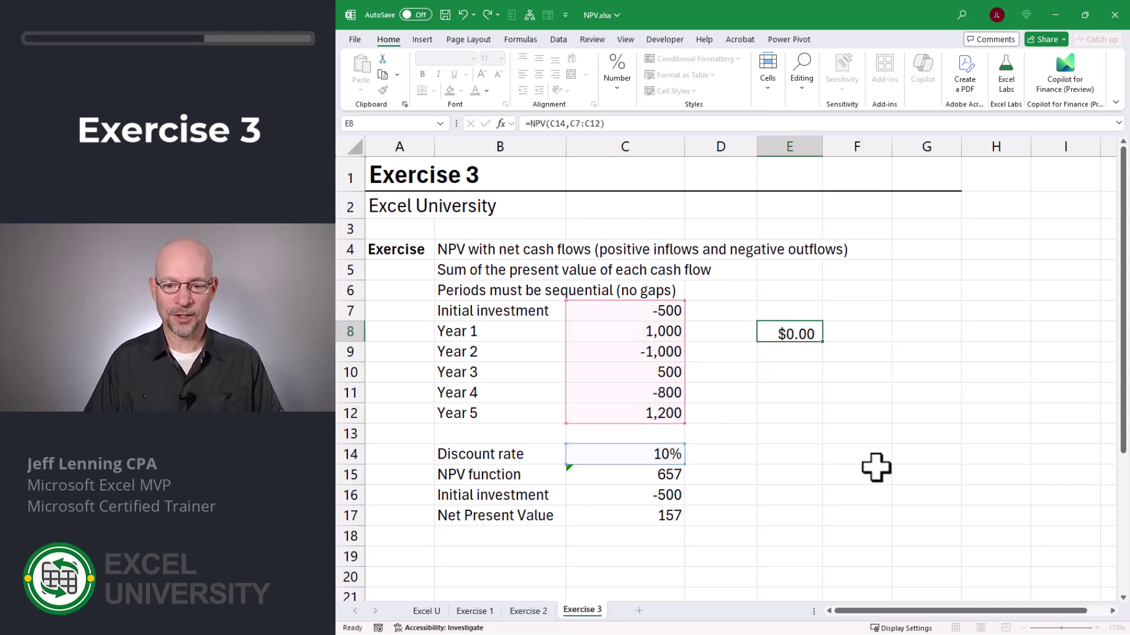
{"action": "key", "text": "Up"}
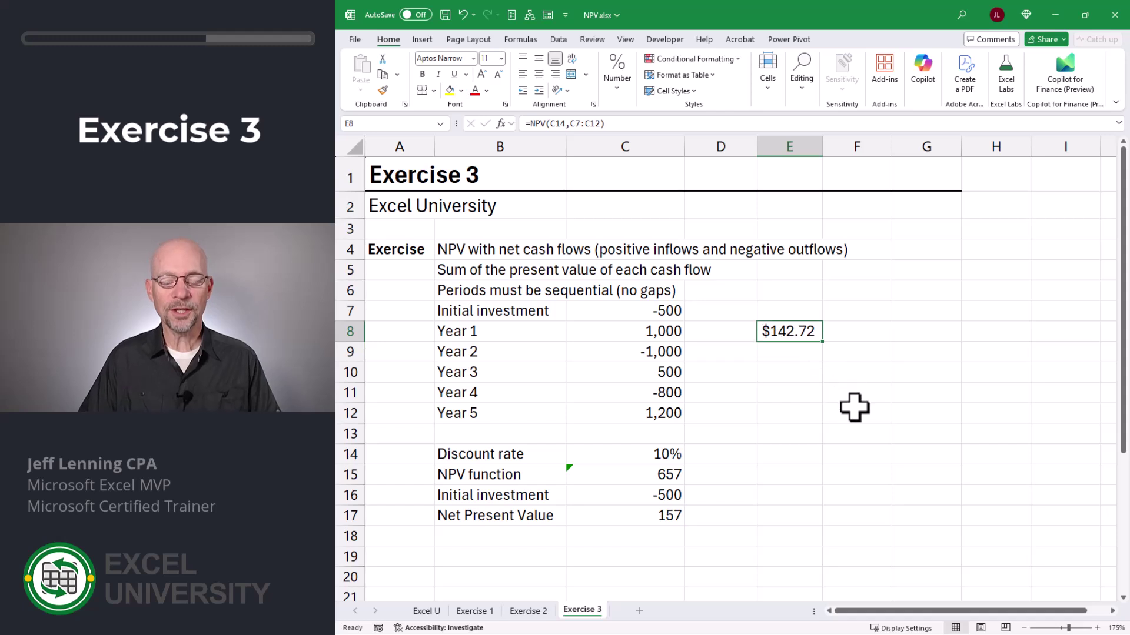
{"action": "left_click", "coordinate": [677, 513]}
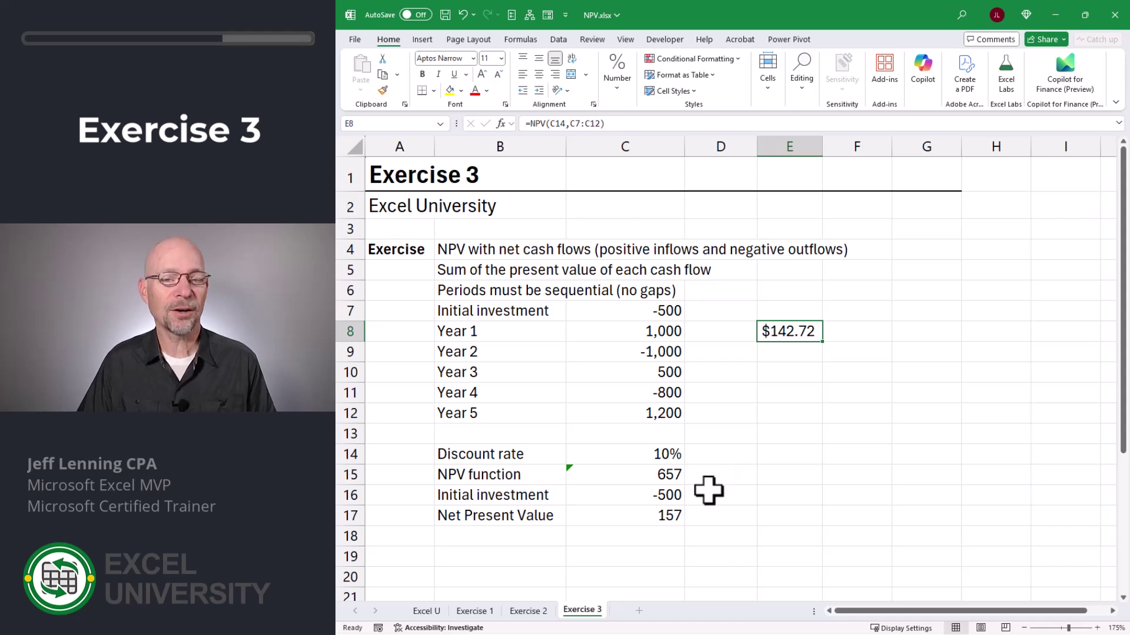
{"action": "left_click_drag", "start_coordinate": [623, 312], "coordinate": [661, 412]}
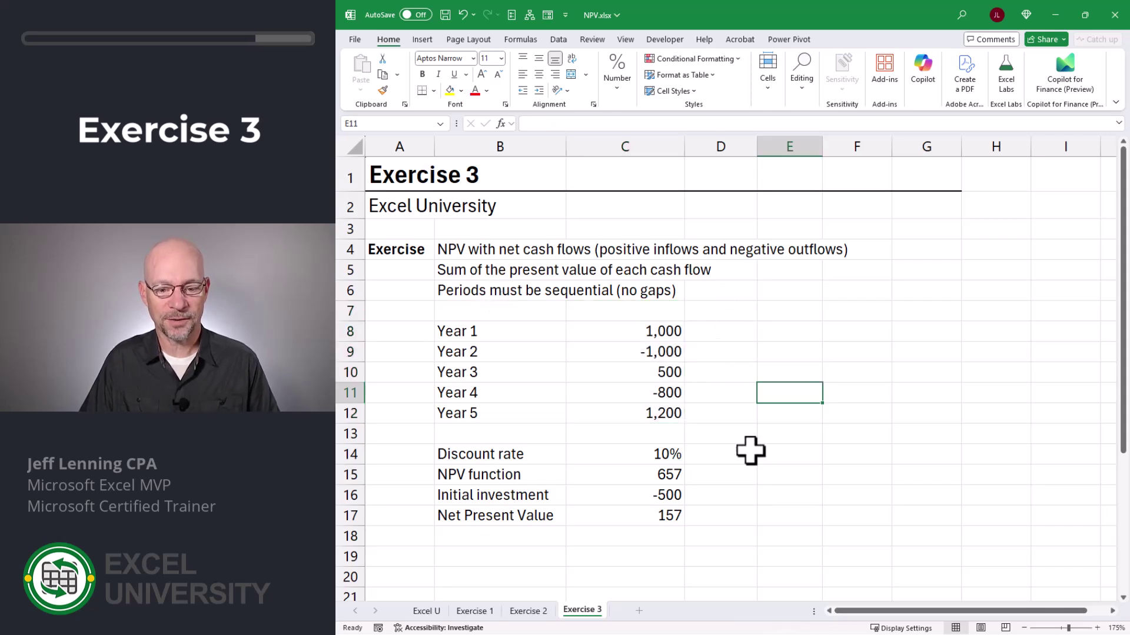
{"action": "left_click", "coordinate": [752, 516]}
{"action": "key", "text": "Left"}
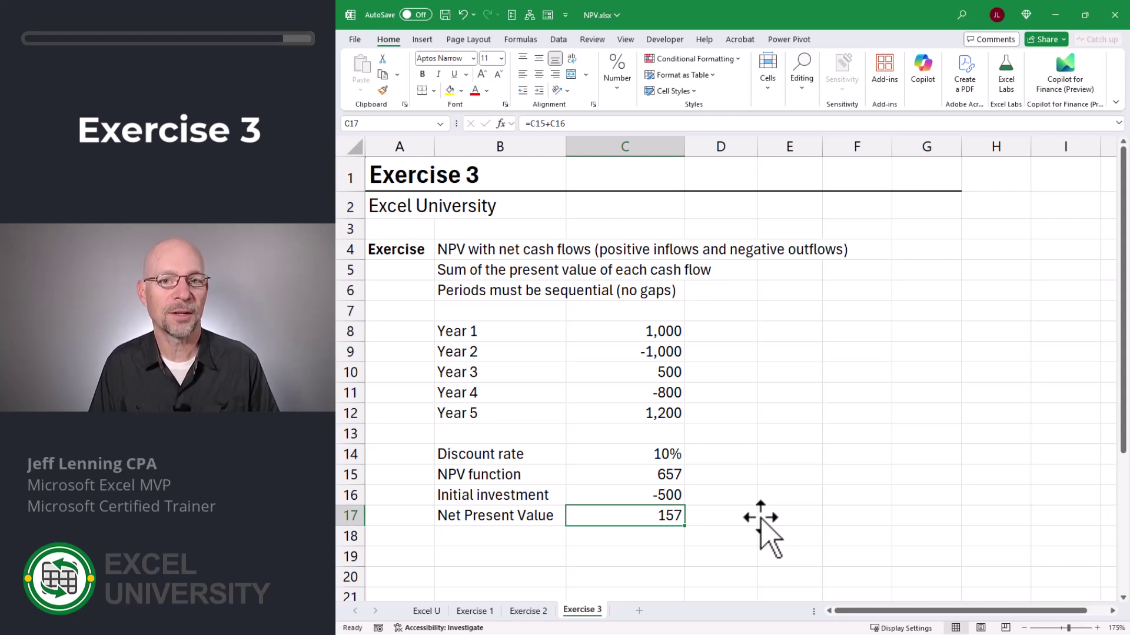
{"action": "left_click_drag", "start_coordinate": [605, 330], "coordinate": [605, 416]}
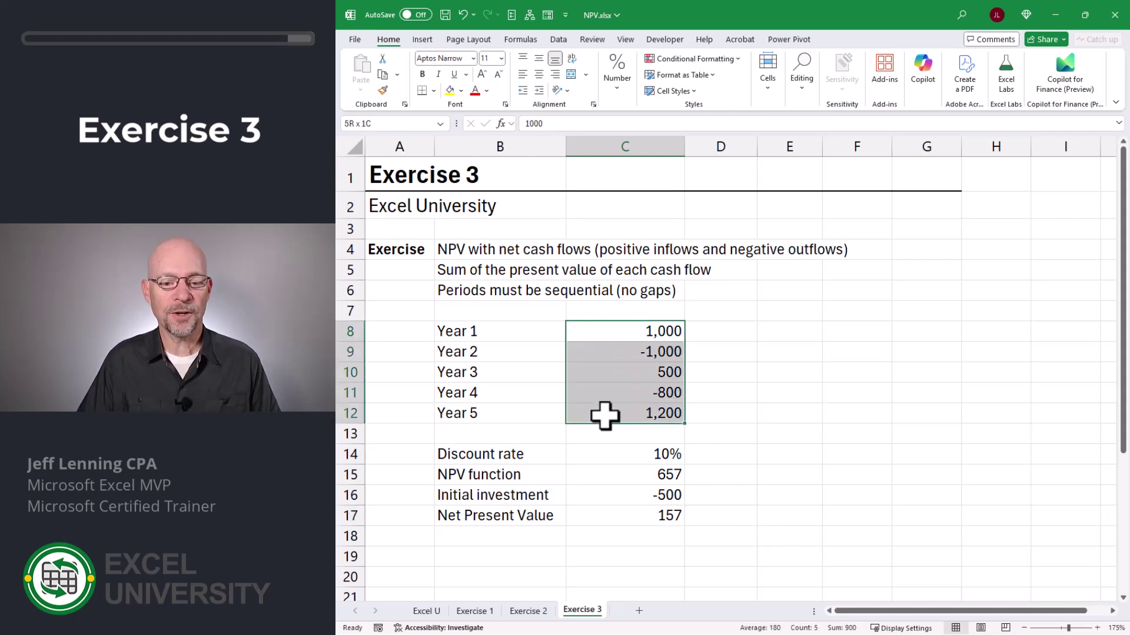